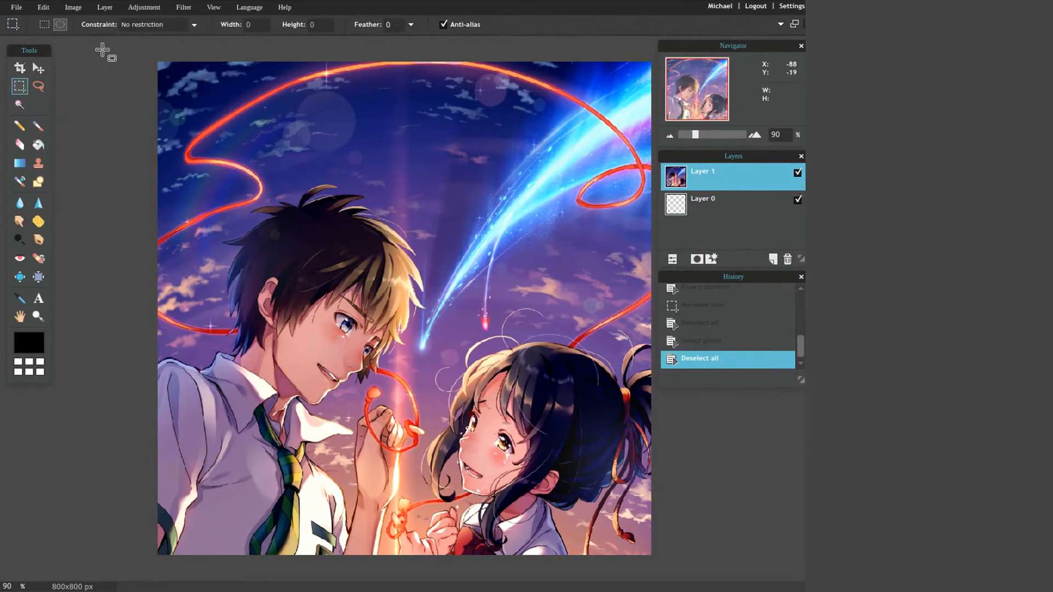
- Make an 800 by 800 px elliptical selection across the whole canvas and invert it
drag(156, 59, 651, 555)
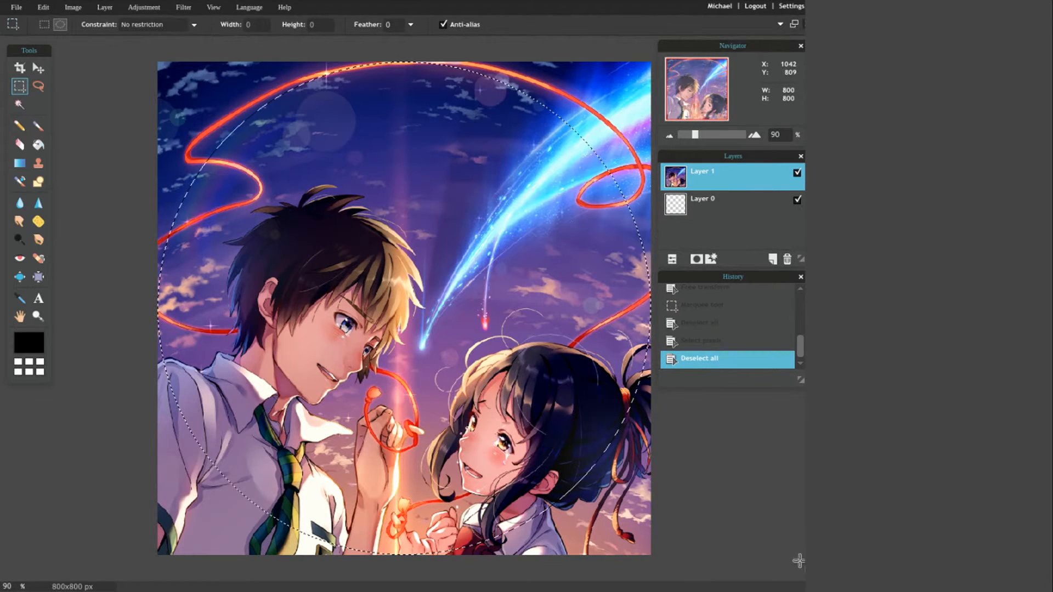
drag(157, 61, 655, 559)
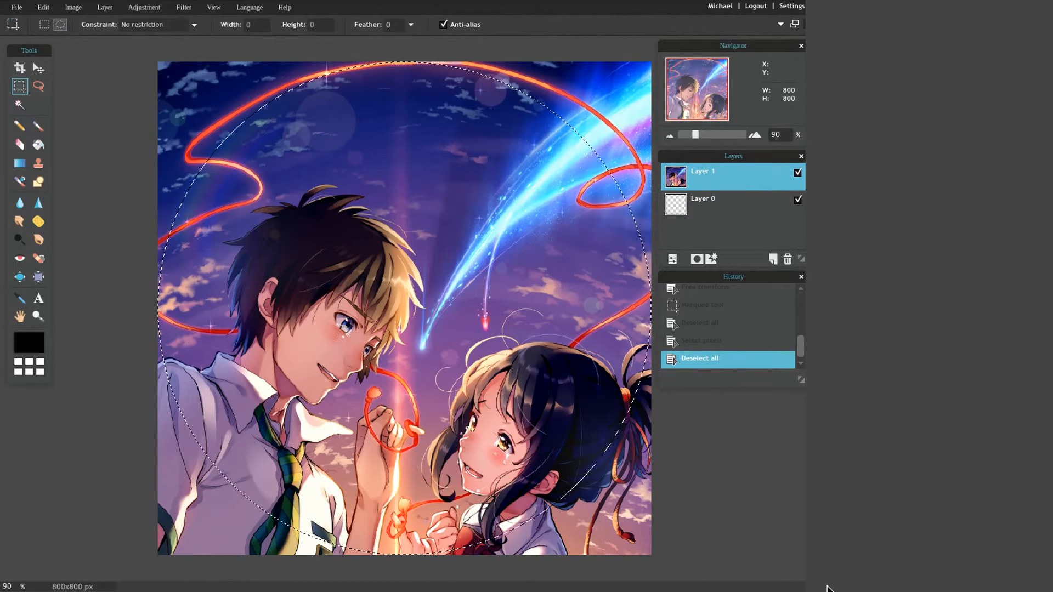
drag(828, 588, 735, 567)
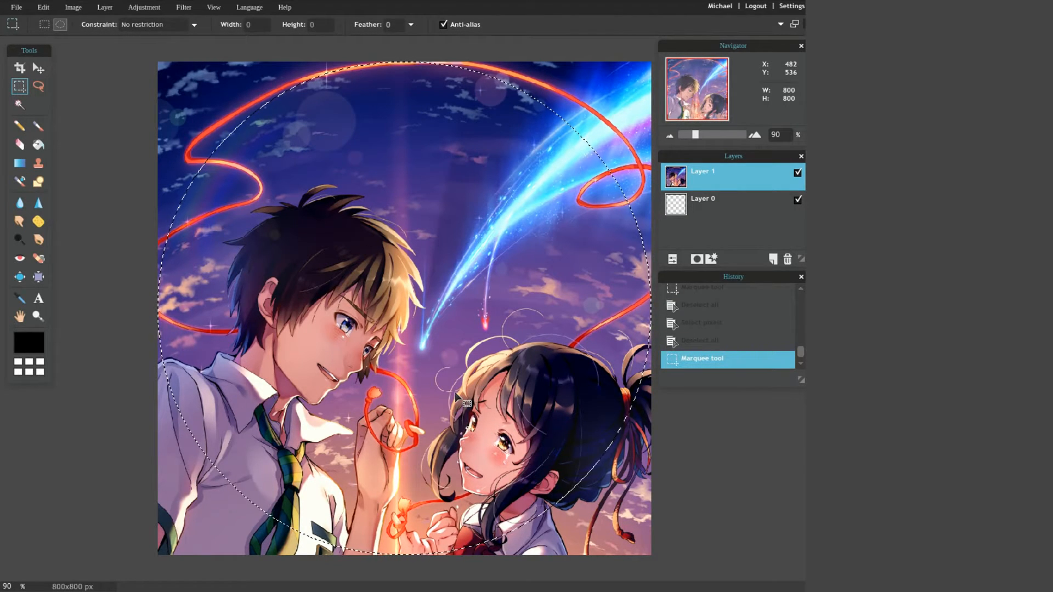
key(ctrl+shift+i)
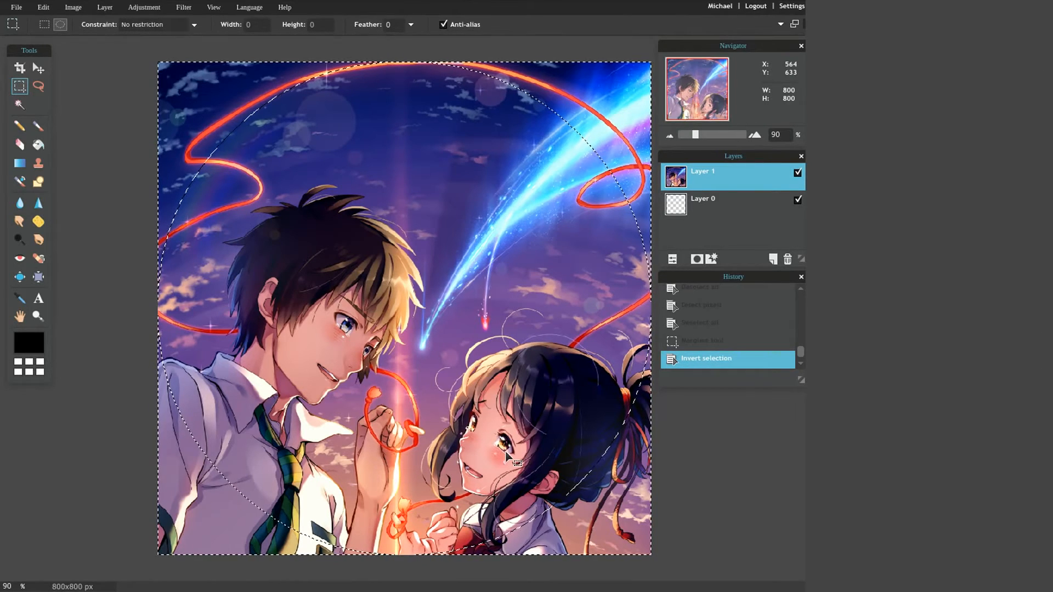
- Erase the picture's corners outside the circle on Layer 1 with the 200 px hard eraser brush and clear the selection
click(22, 144)
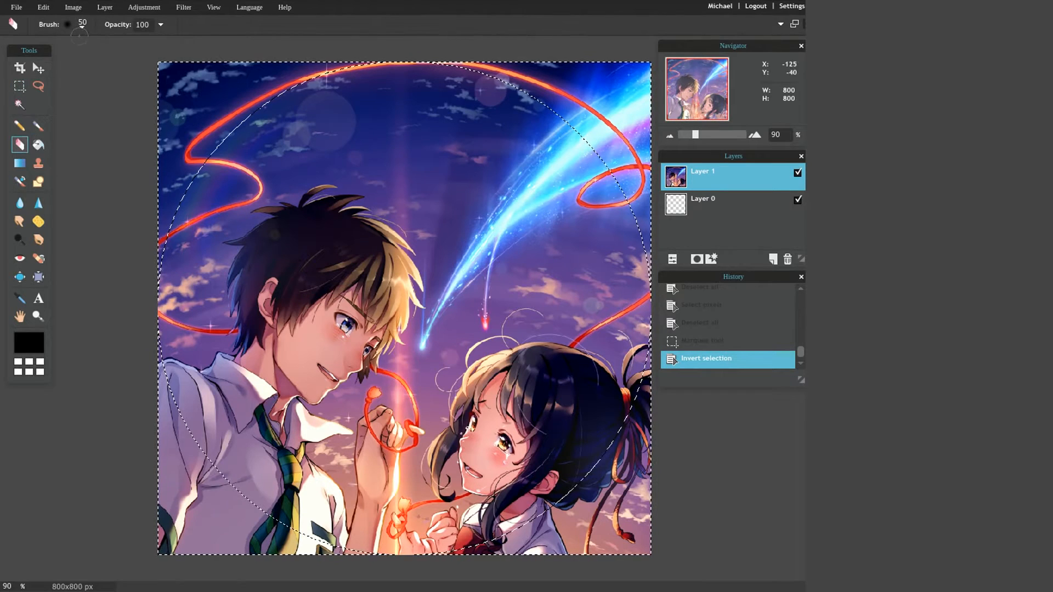
click(82, 25)
click(289, 56)
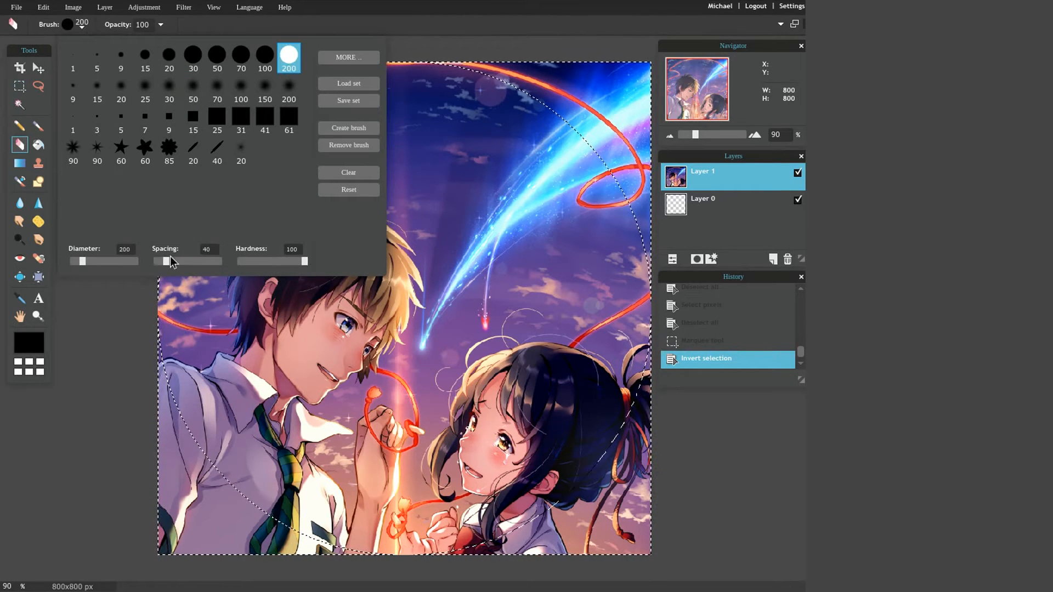
click(72, 367)
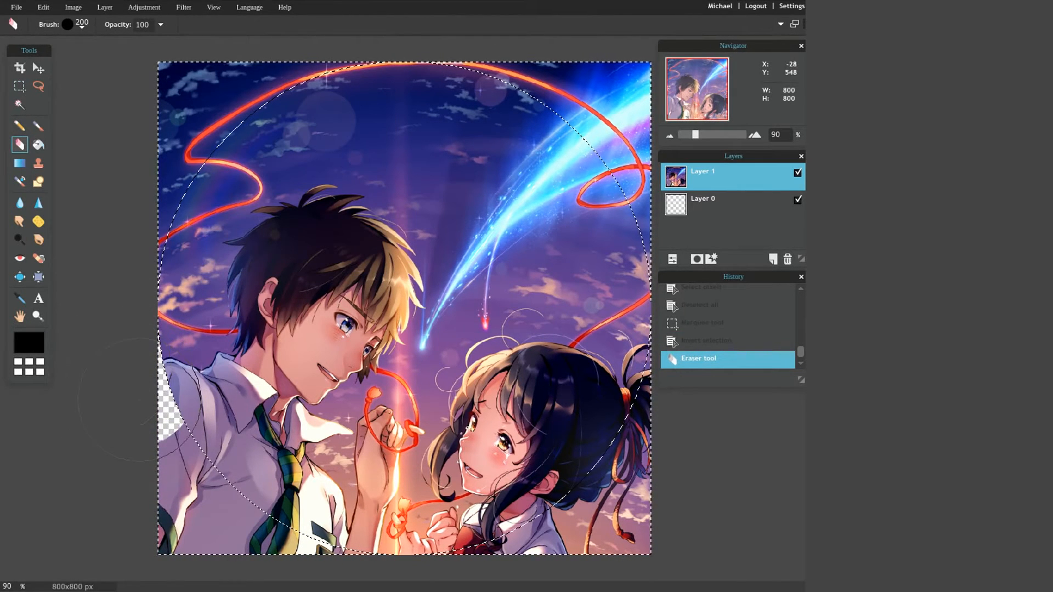
drag(385, 564, 494, 534)
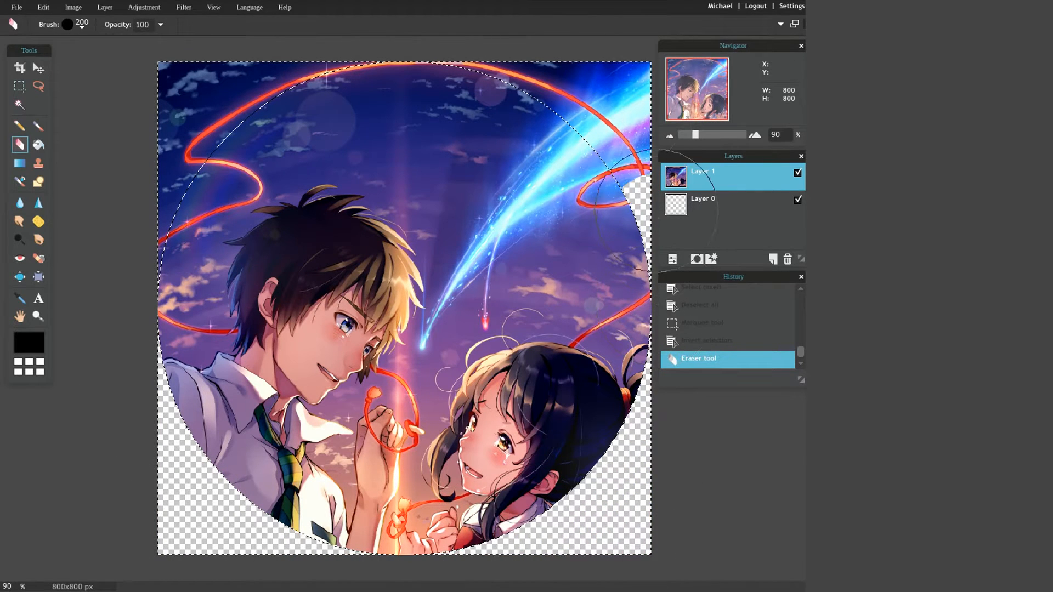
mouse_move(656, 211)
mouse_down()
mouse_move(619, 63)
mouse_move(577, 52)
mouse_move(457, 68)
mouse_move(588, 122)
mouse_move(450, 73)
mouse_move(331, 74)
mouse_move(172, 121)
mouse_move(122, 219)
mouse_move(143, 244)
mouse_move(148, 124)
mouse_move(167, 69)
mouse_move(232, 51)
mouse_move(189, 186)
mouse_up()
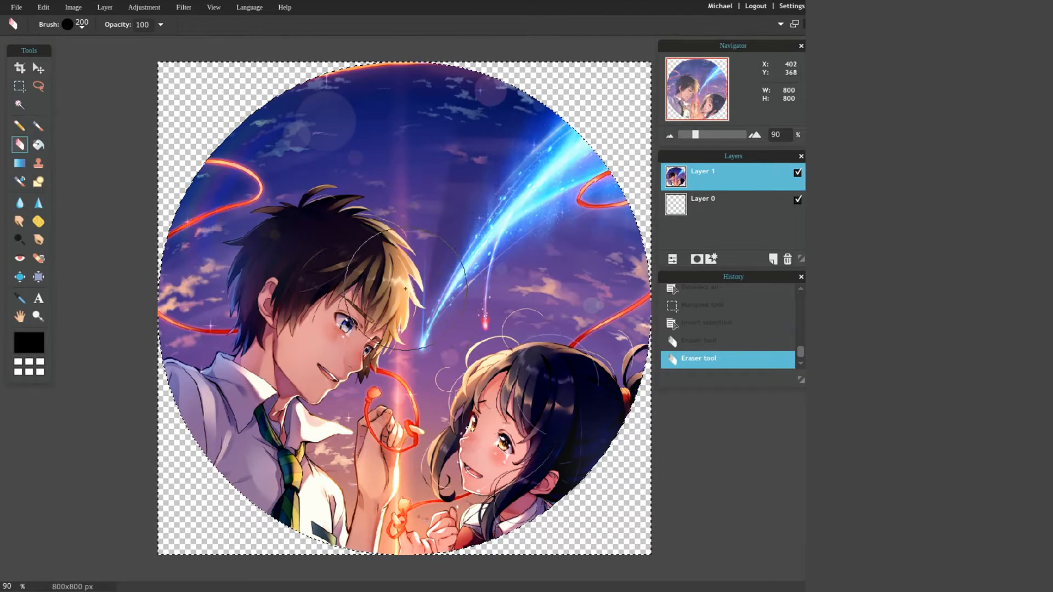
click(38, 68)
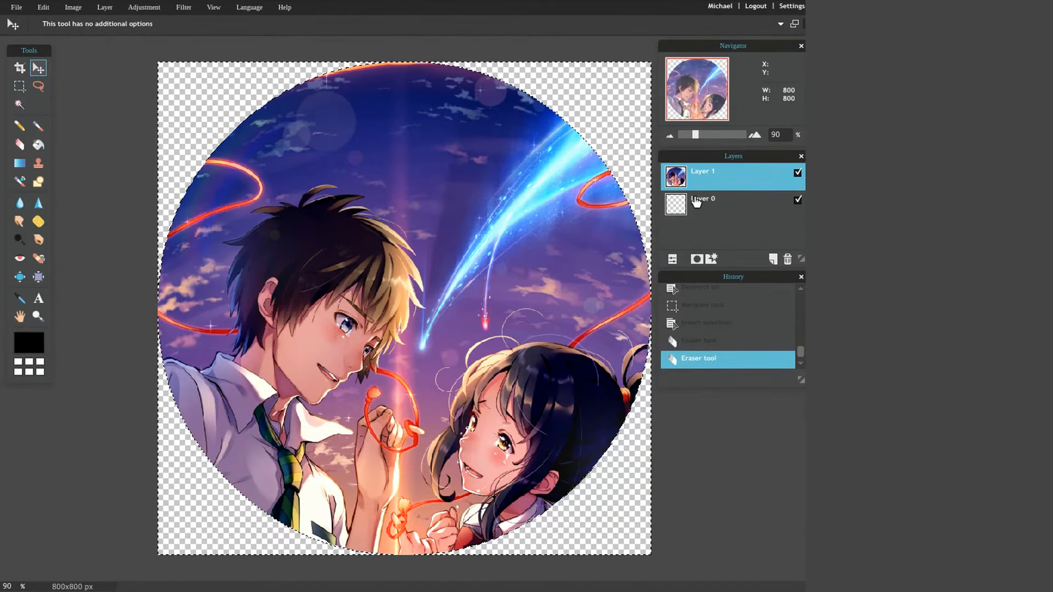
click(21, 85)
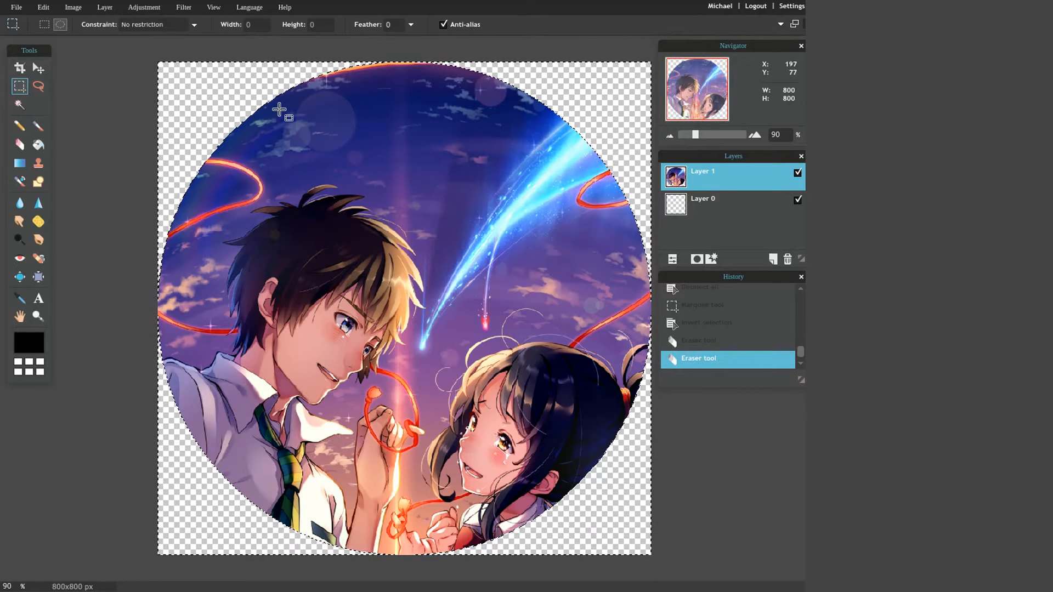
key(ctrl+d)
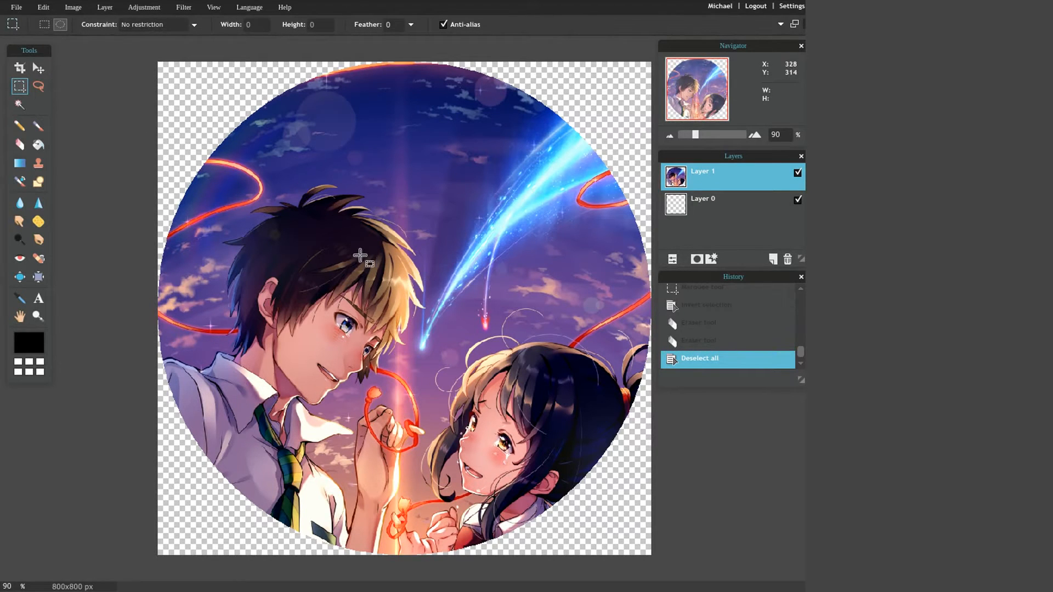
- Set up the Ellipse tool with no fill, a border size of 18 and white as the drawing colour
click(38, 182)
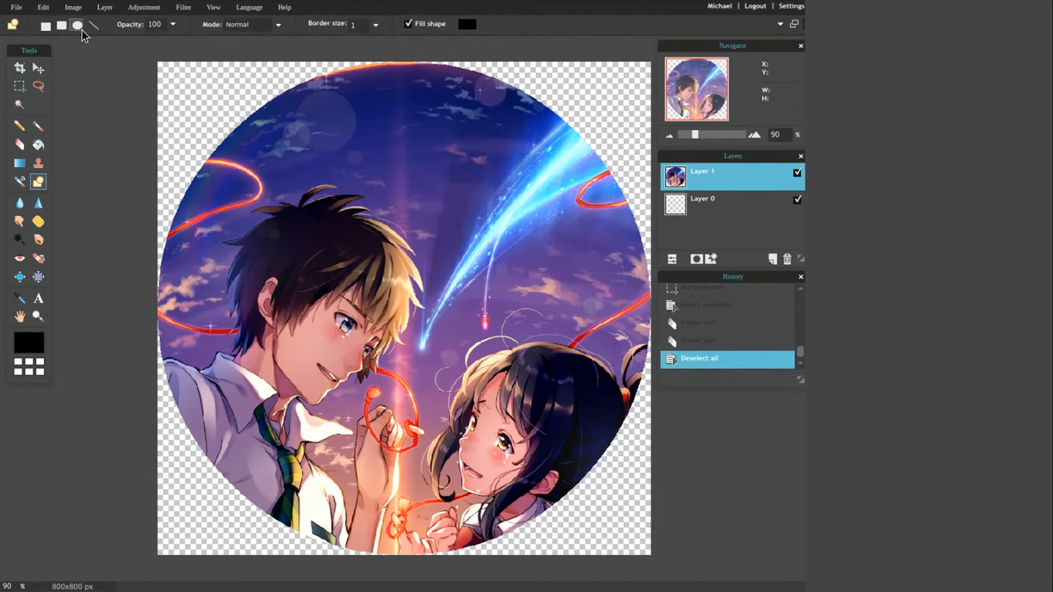
click(428, 27)
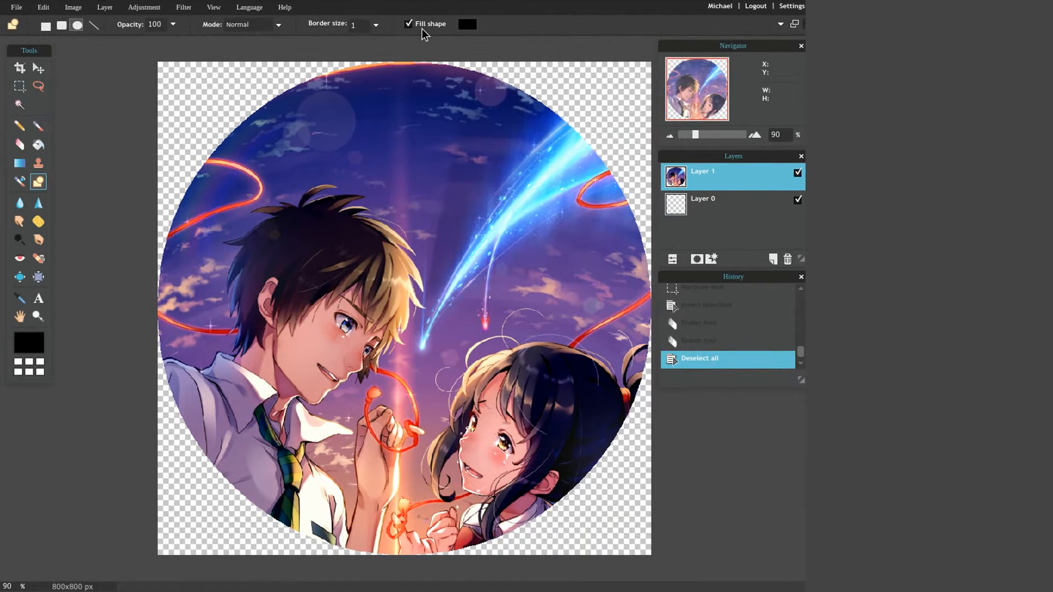
click(376, 26)
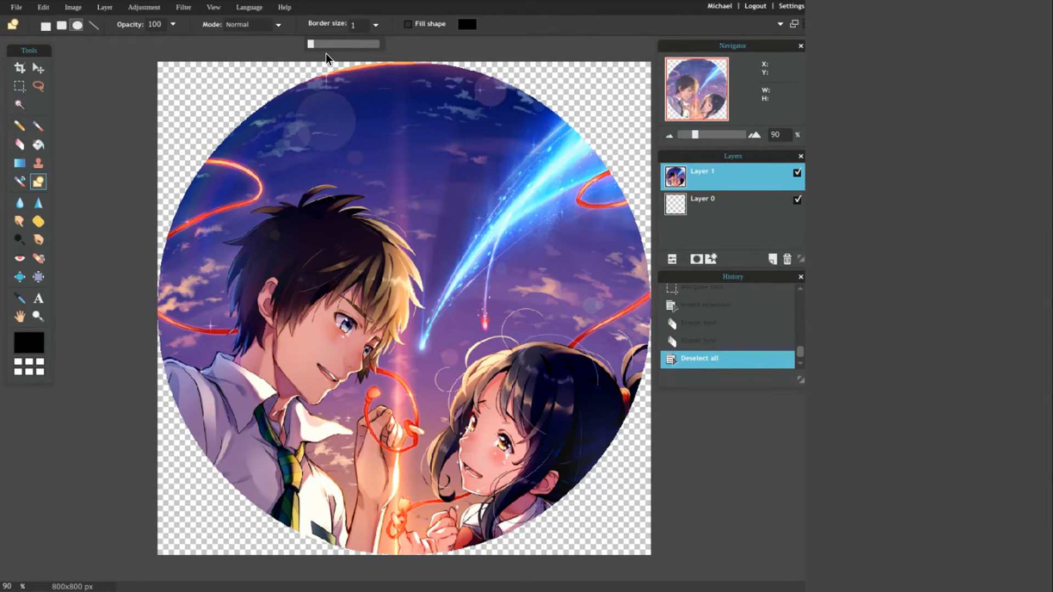
drag(311, 44, 325, 44)
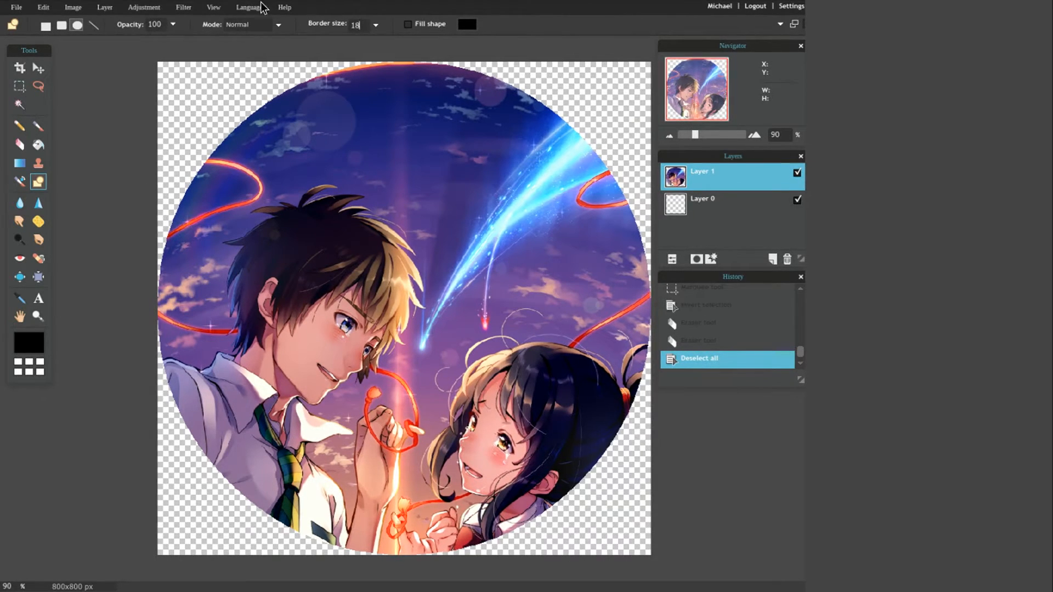
click(115, 136)
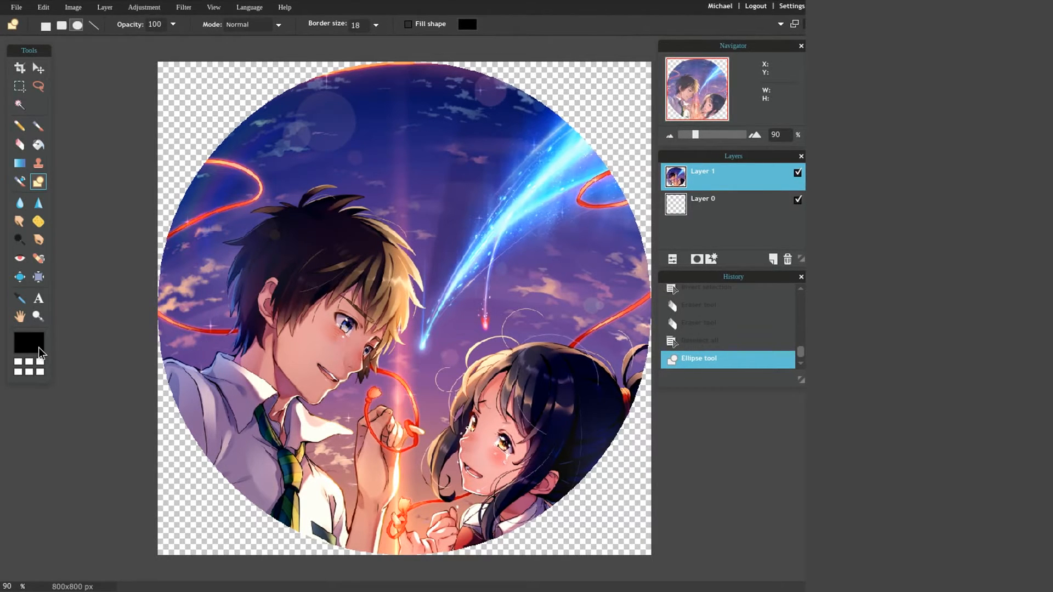
click(30, 362)
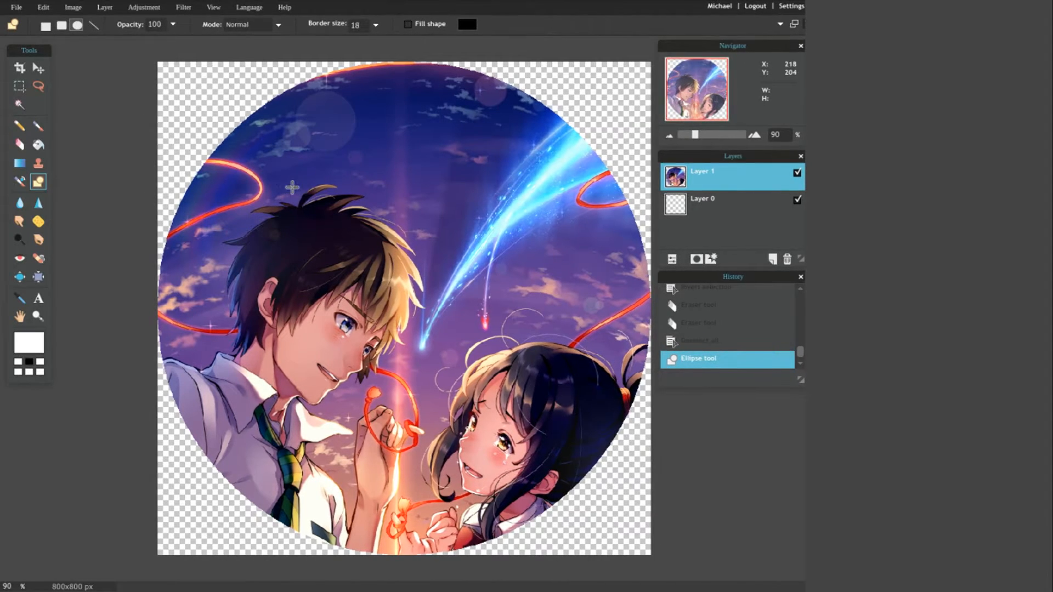
- Undo a trial white ring drawn on Layer 1 and draw a white ring over the boy's head on a new layer
drag(279, 175, 425, 319)
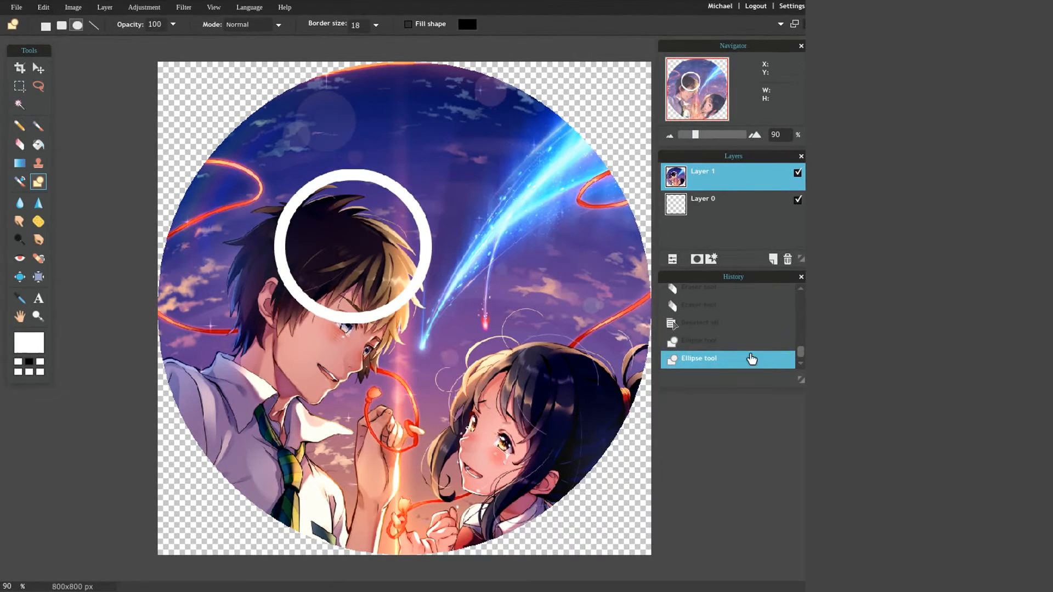
click(732, 344)
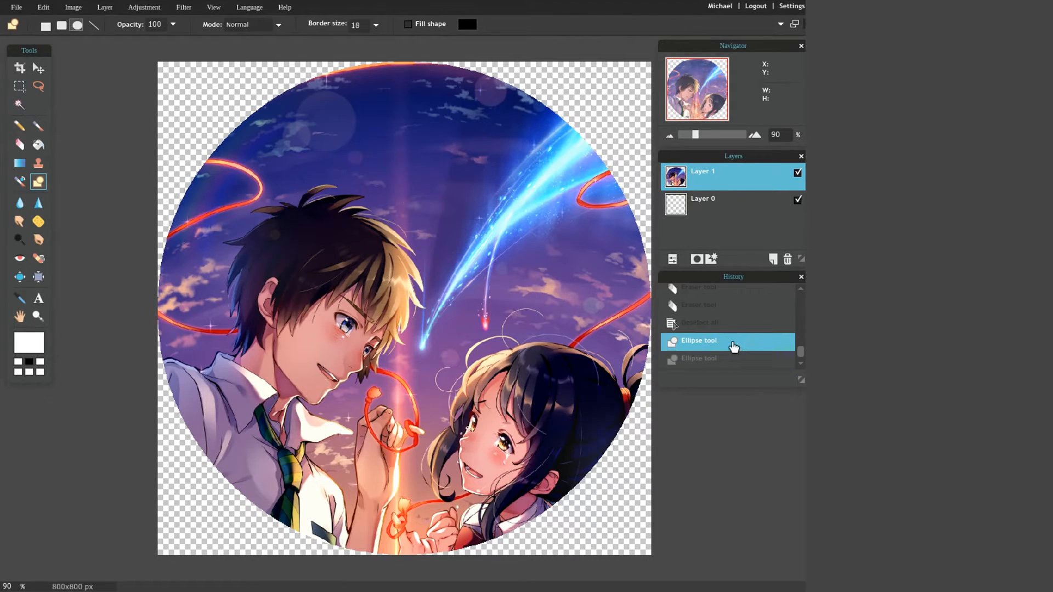
click(773, 260)
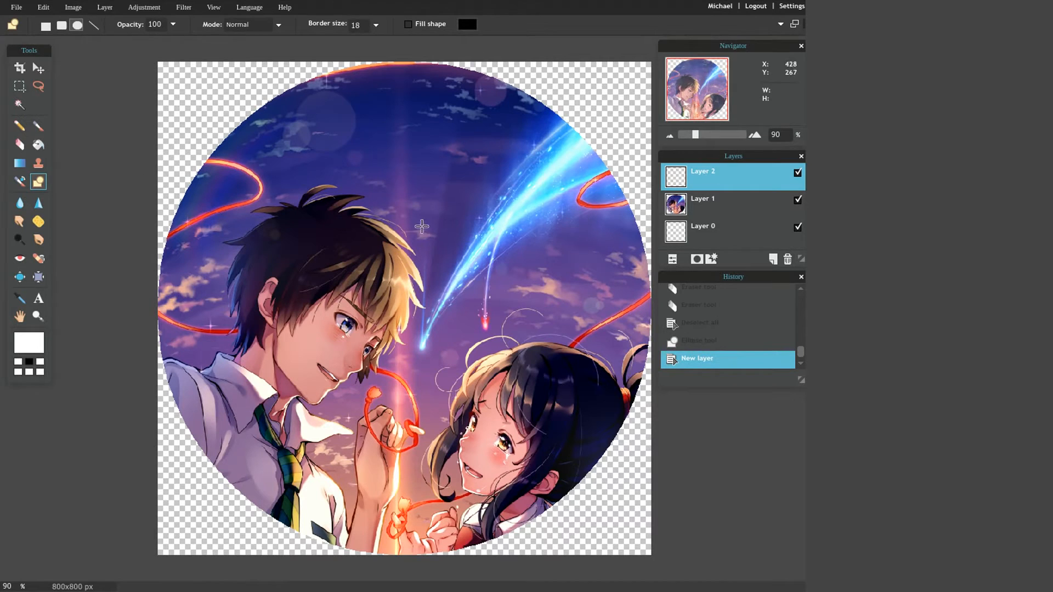
drag(332, 198, 477, 334)
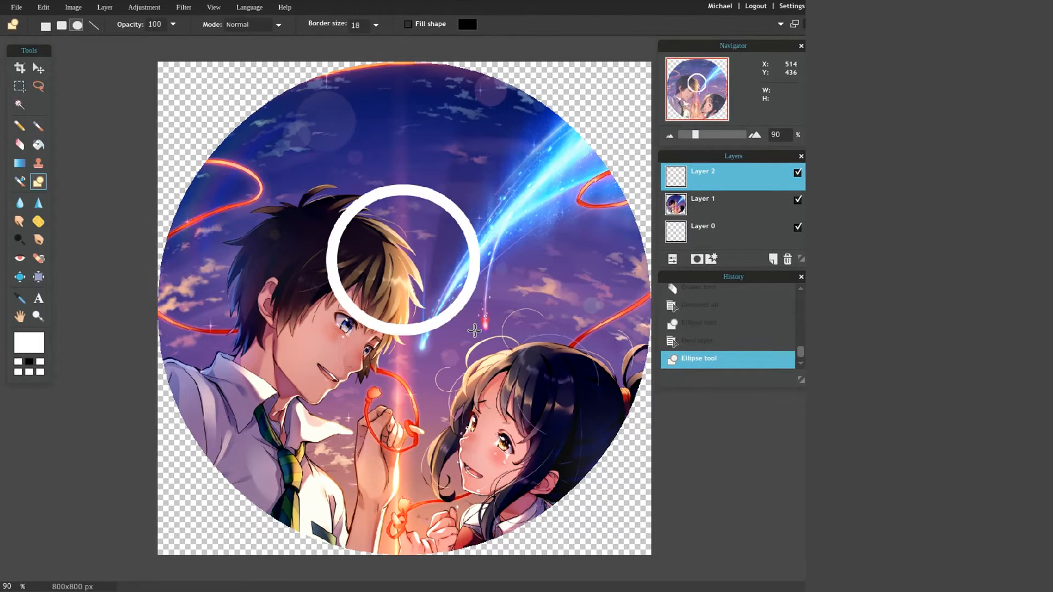
- Free transform the white ring, enlarging and centring it until it nearly fills the canvas
click(40, 68)
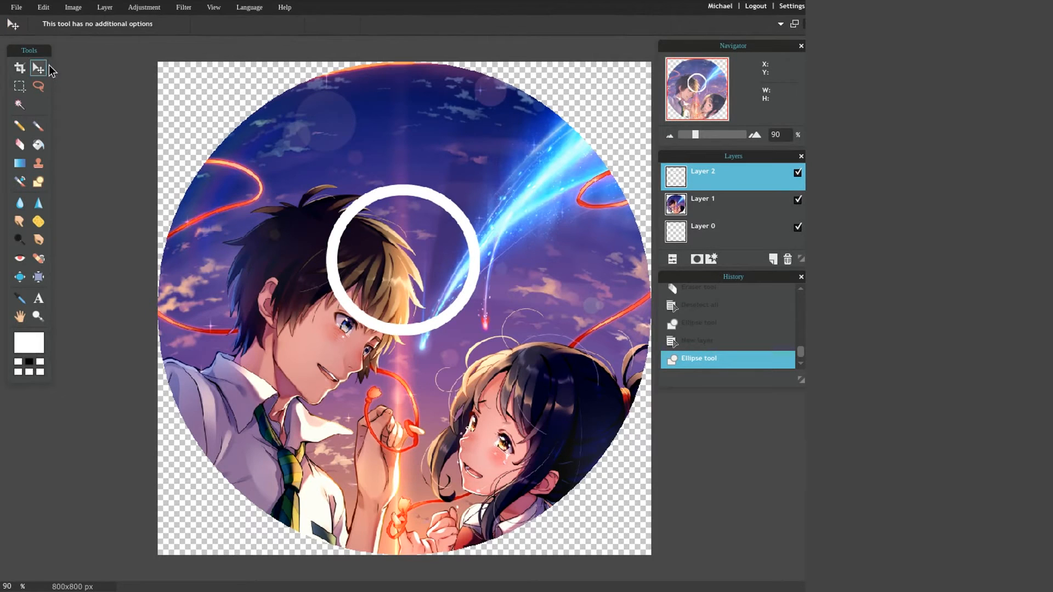
click(44, 8)
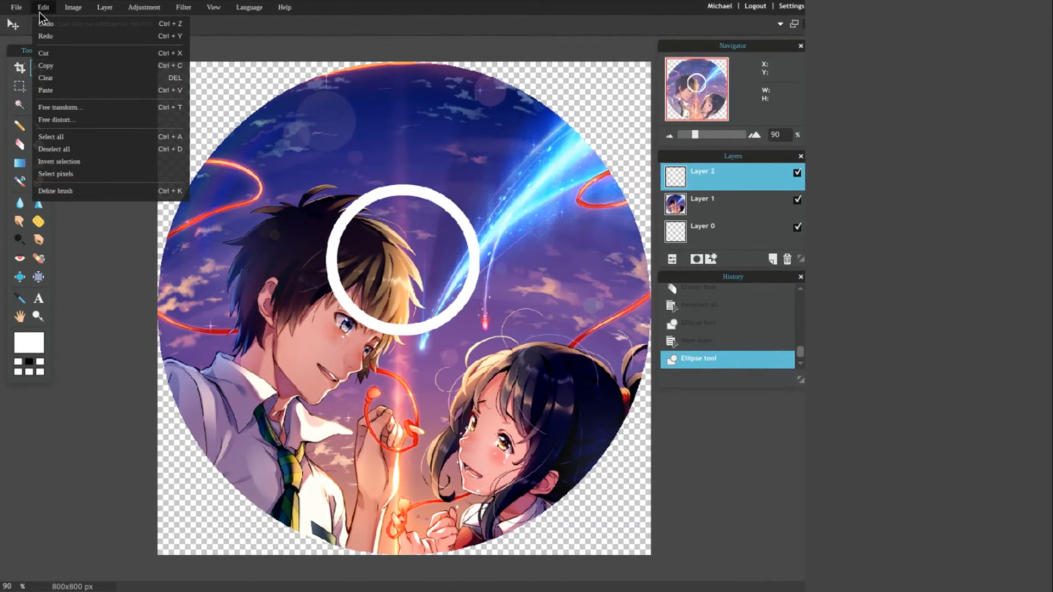
click(60, 109)
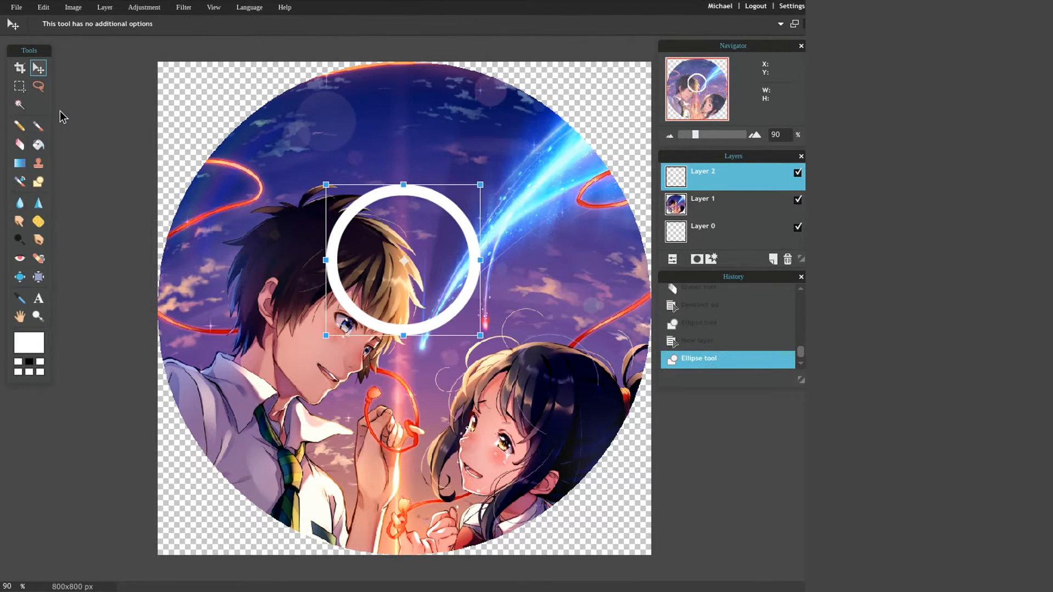
drag(436, 204, 642, 74)
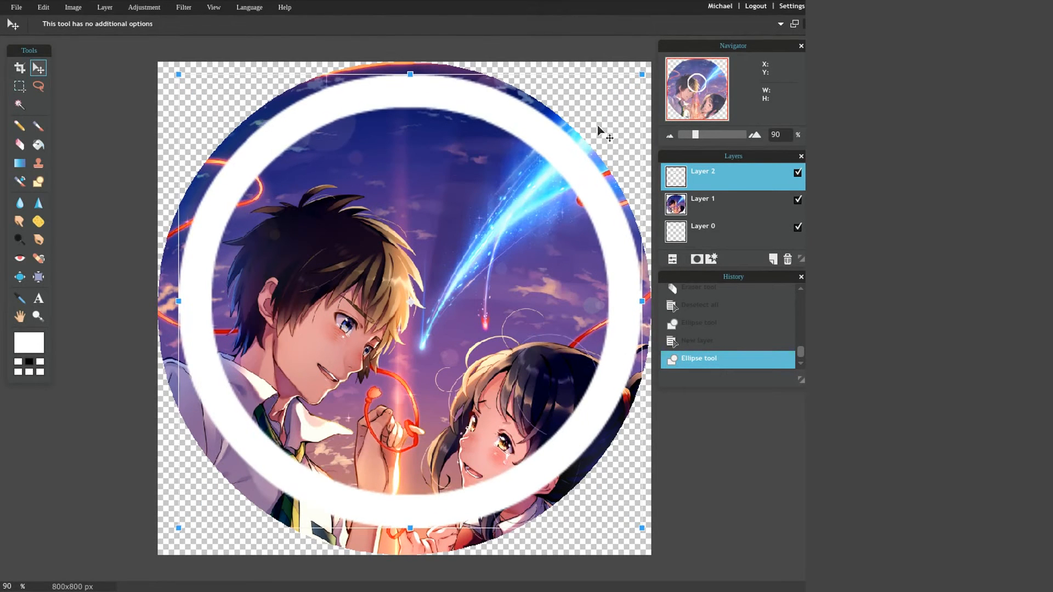
drag(597, 128, 581, 158)
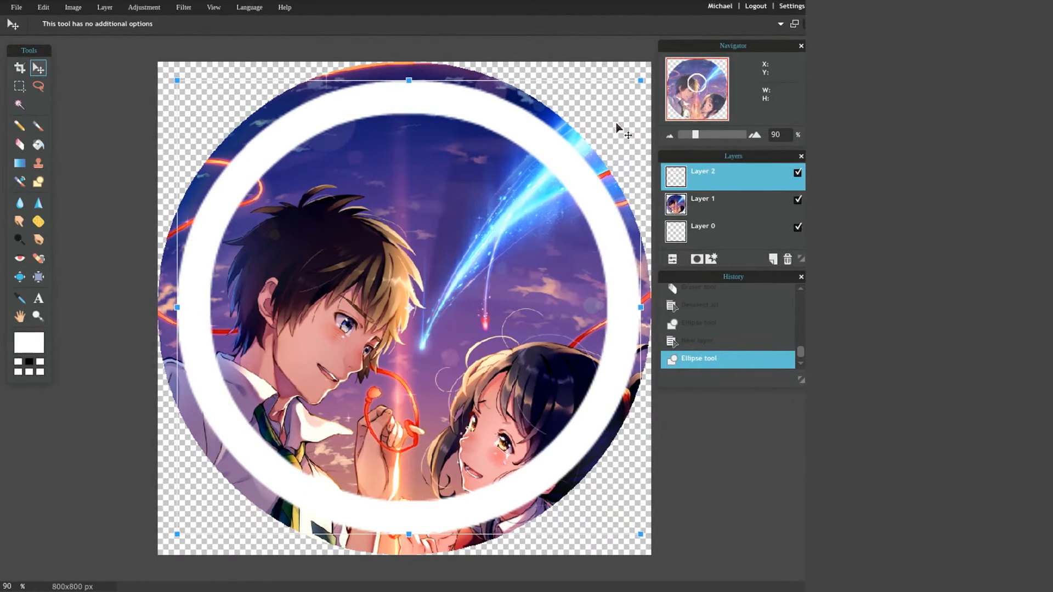
drag(634, 80, 658, 60)
drag(617, 96, 610, 100)
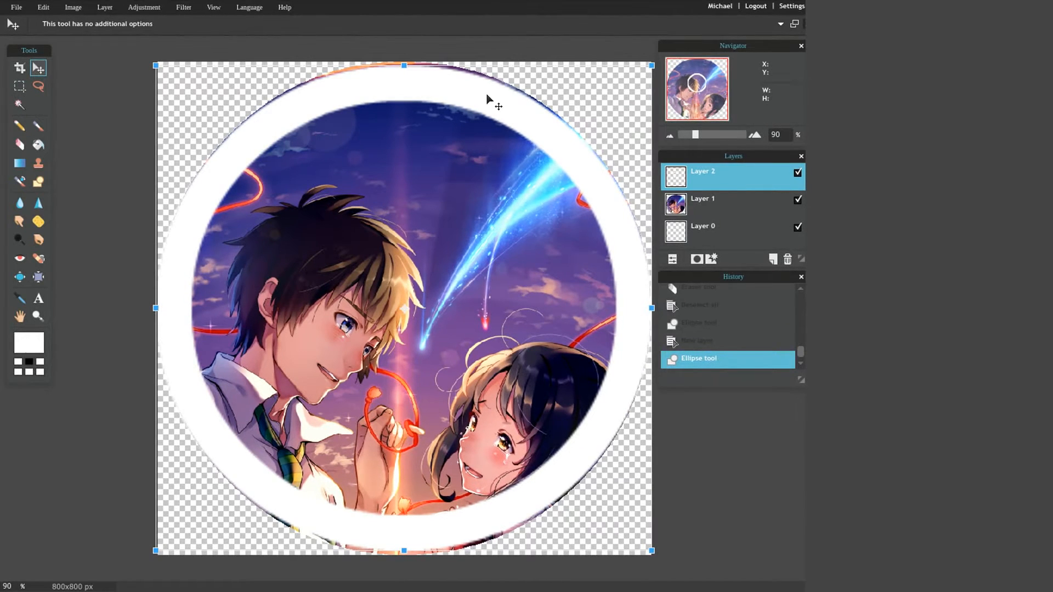
- Adjust the ring's size and position to match the circular picture's outer edge and apply the transform
drag(405, 66, 404, 61)
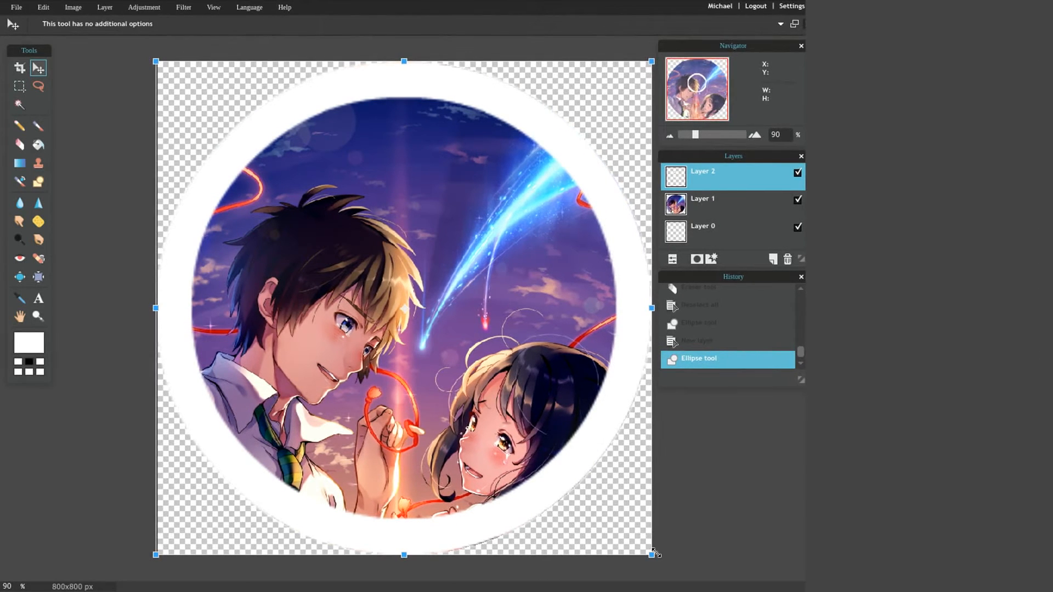
drag(656, 553, 661, 551)
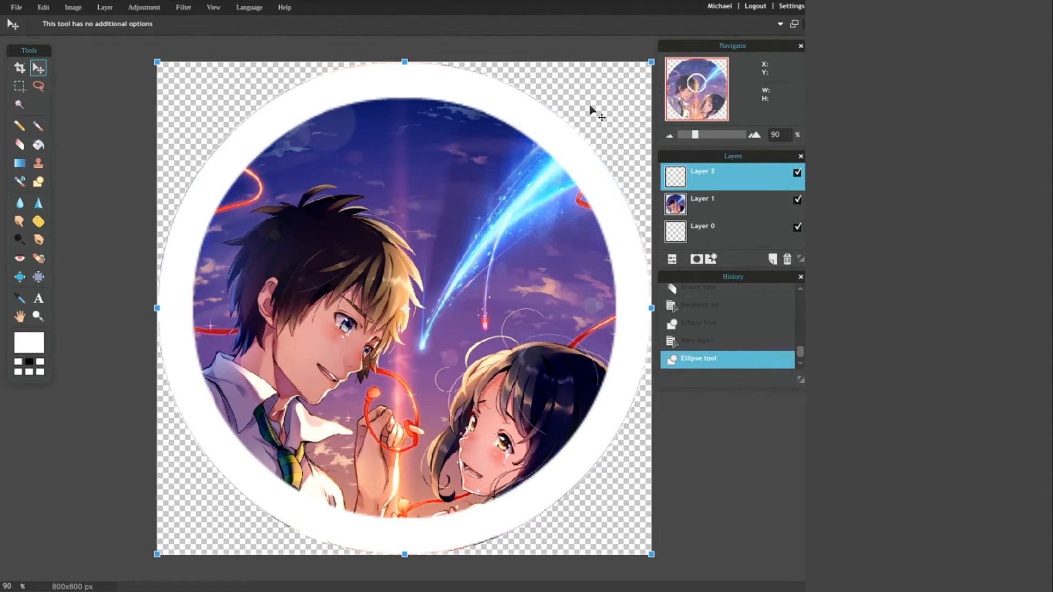
drag(652, 61, 637, 85)
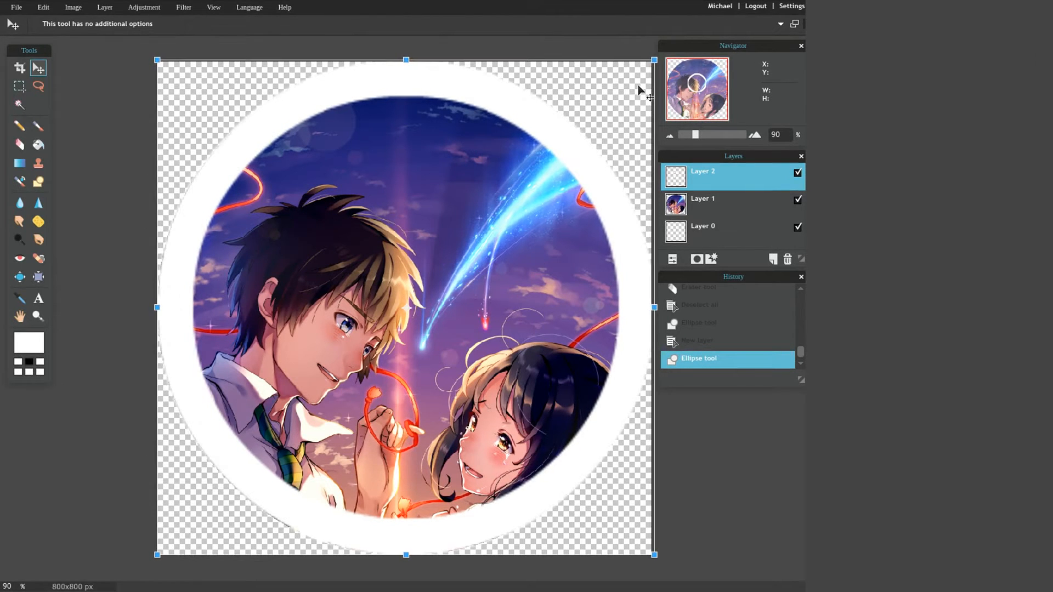
drag(621, 157, 623, 159)
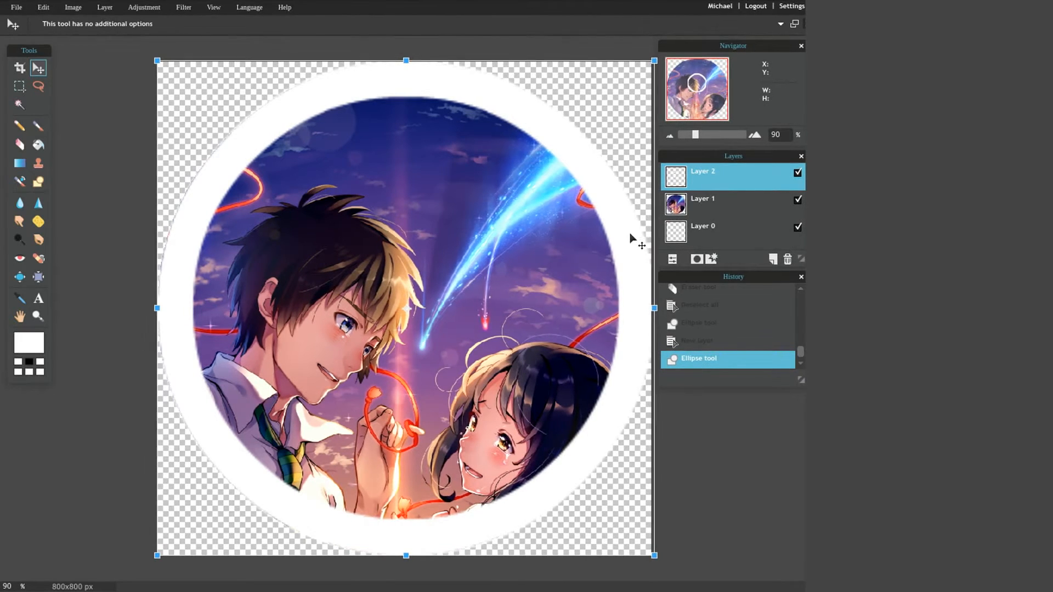
drag(621, 244, 618, 244)
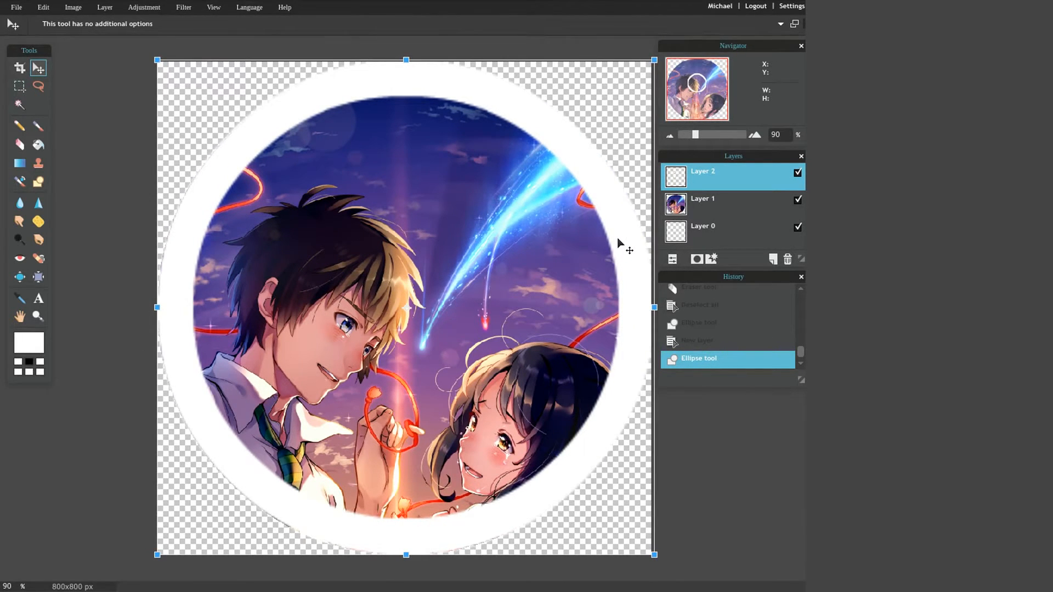
click(697, 378)
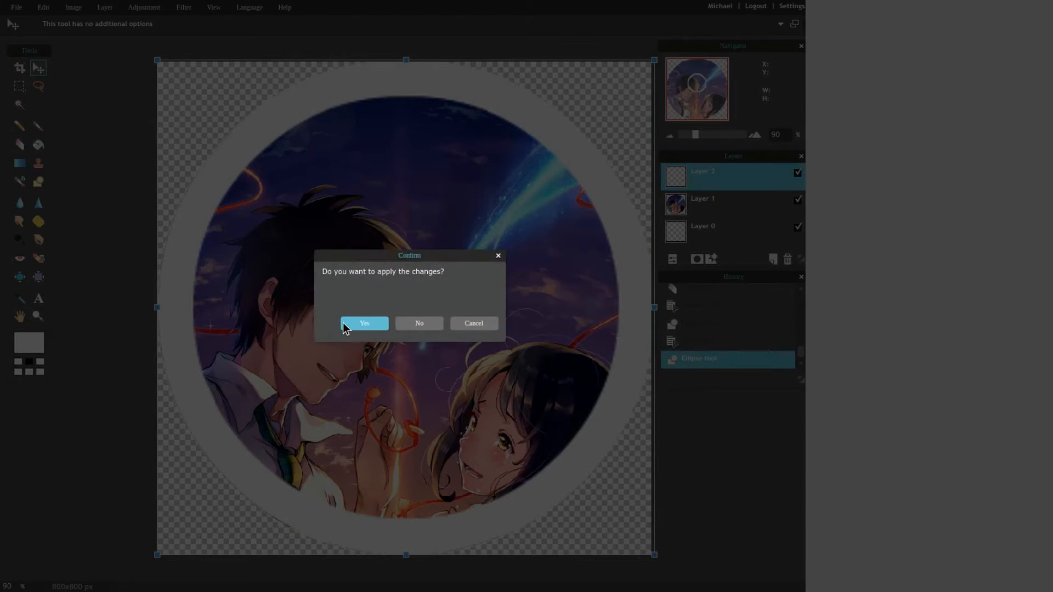
click(364, 324)
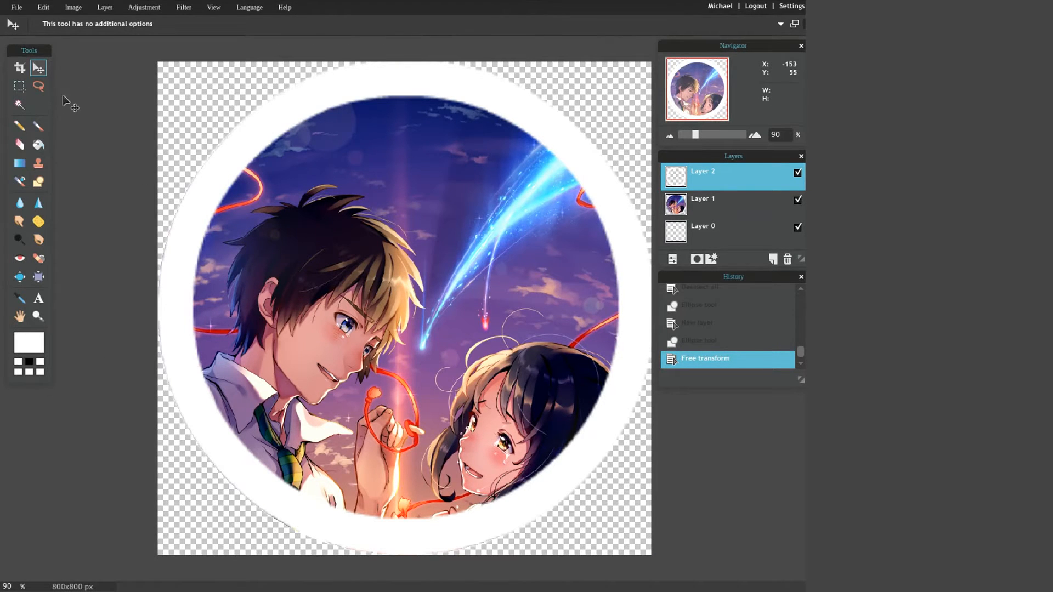
- Enable an outer glow style on the white ring's layer and change the glow colour to black
click(711, 260)
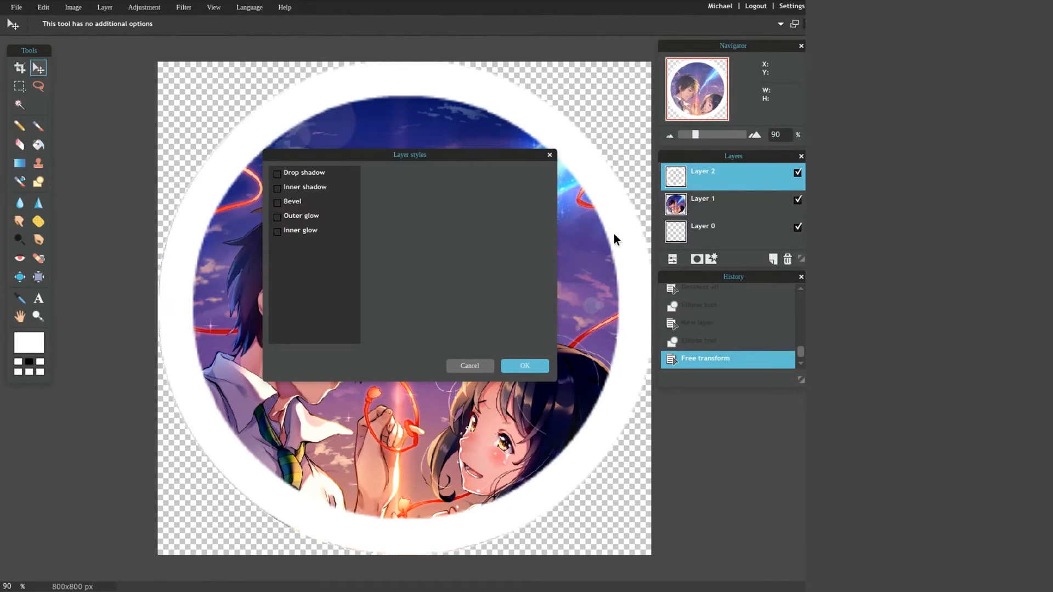
click(315, 218)
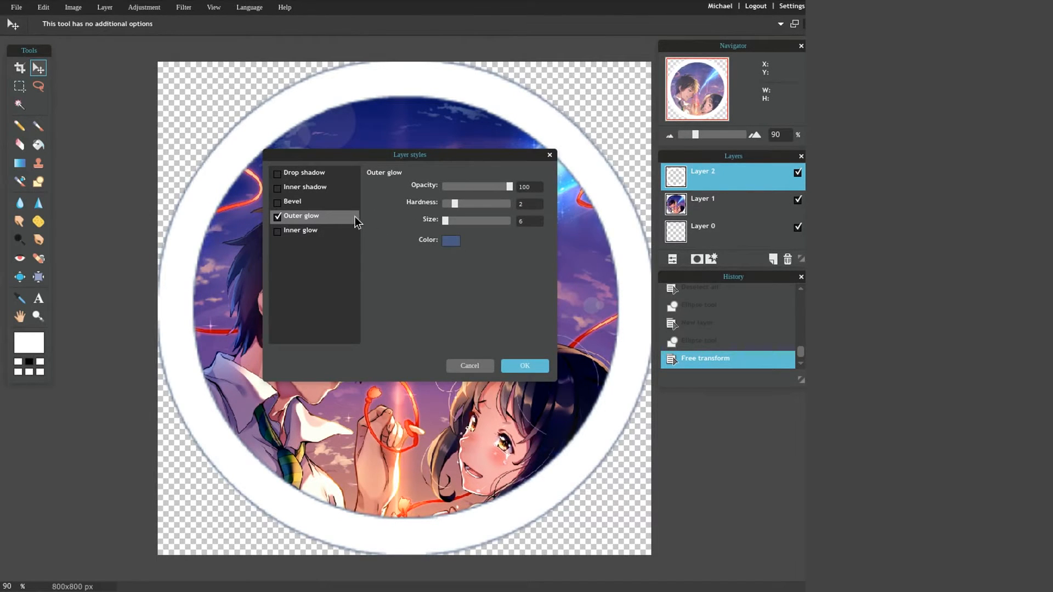
click(445, 241)
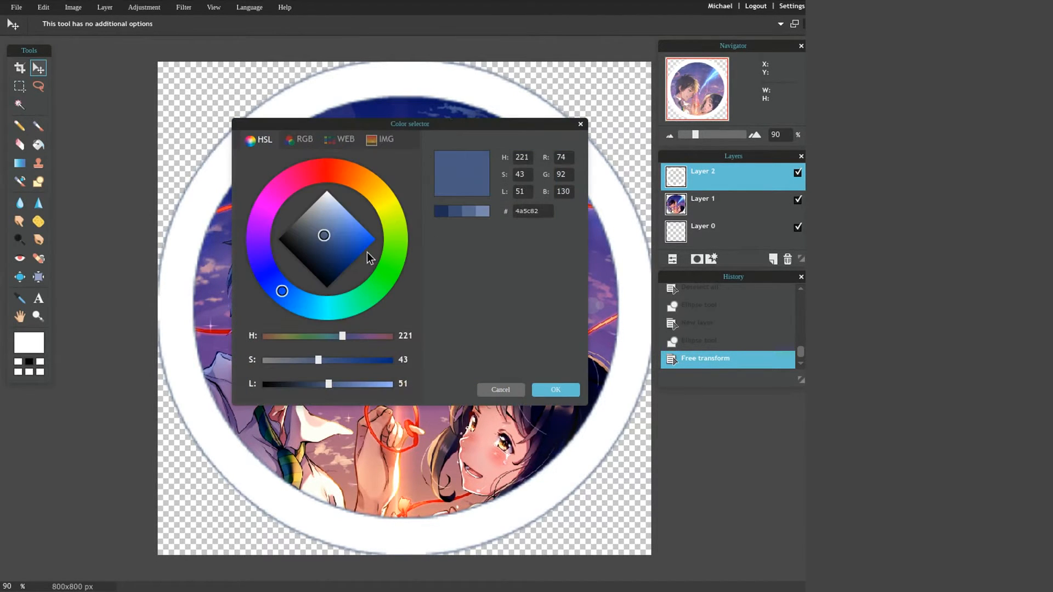
mouse_move(351, 263)
mouse_down()
mouse_move(348, 284)
mouse_move(390, 355)
mouse_up()
click(544, 390)
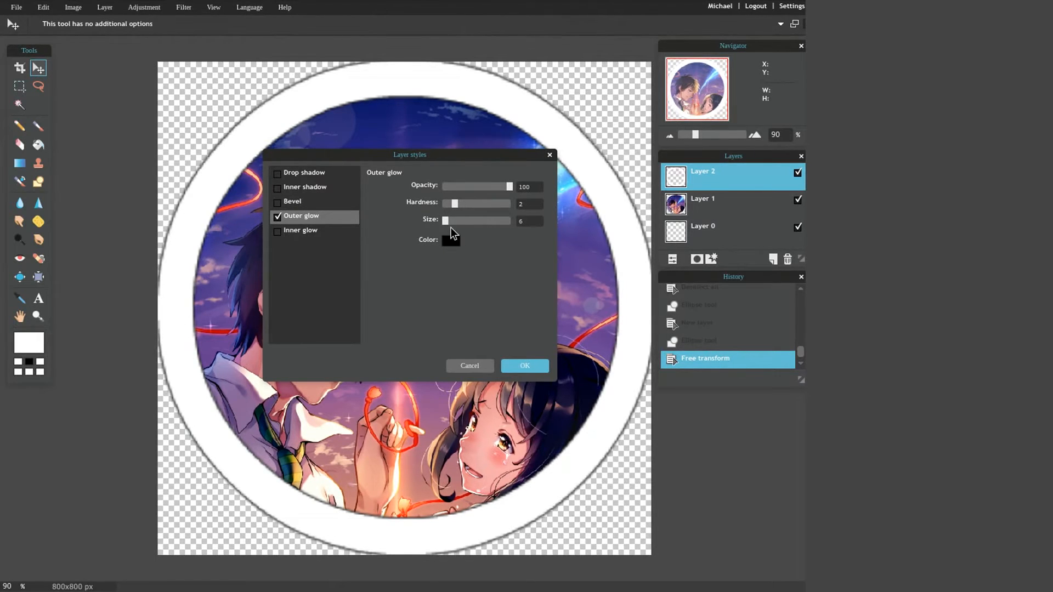
- Set the ring's outer glow size to 74 and apply the layer style
drag(446, 220, 513, 187)
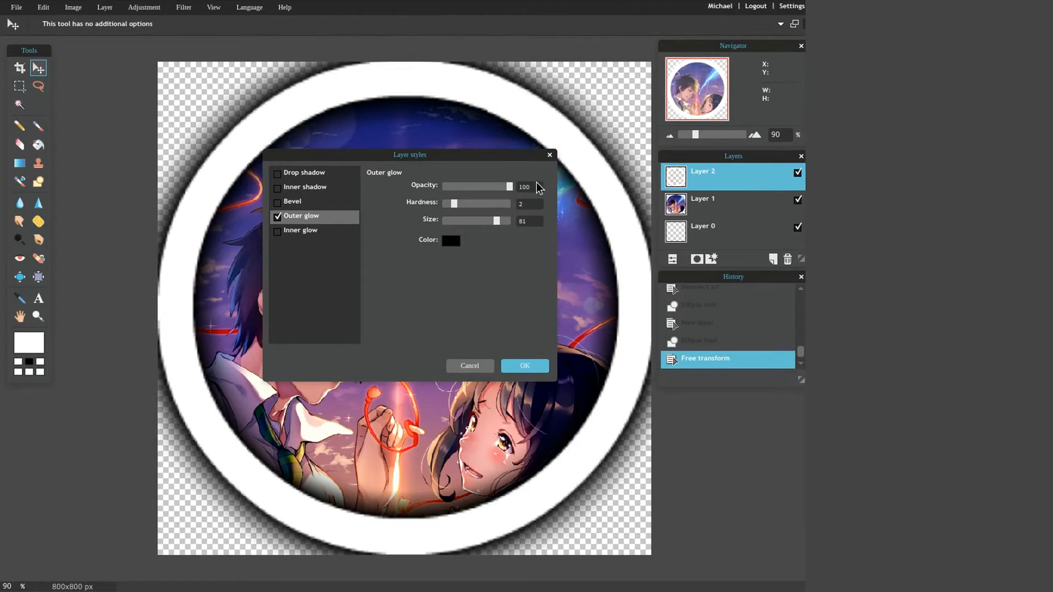
mouse_move(495, 222)
mouse_down()
mouse_move(481, 222)
mouse_move(493, 222)
mouse_up()
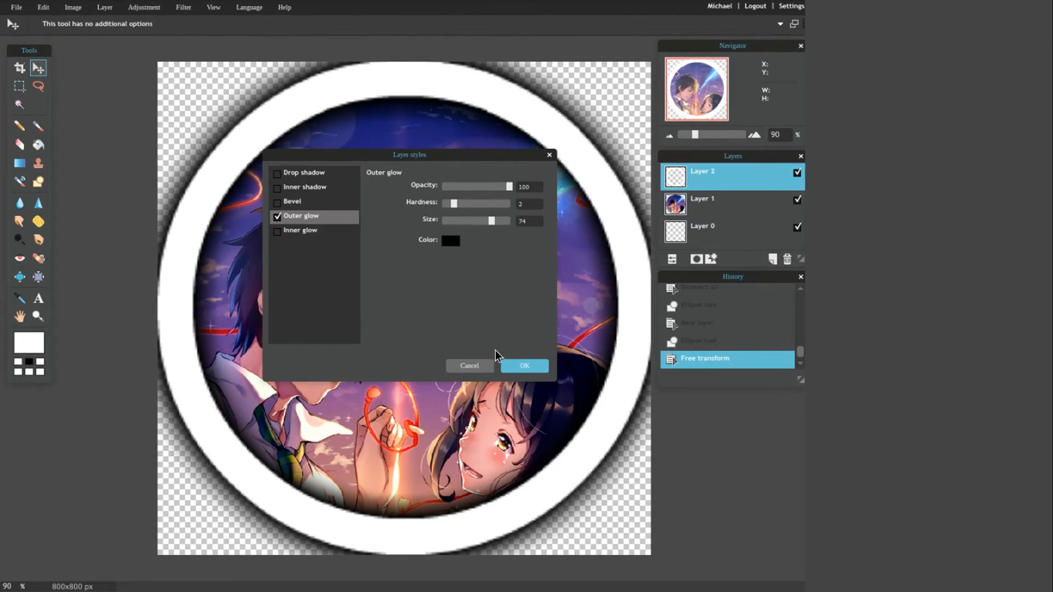
click(526, 366)
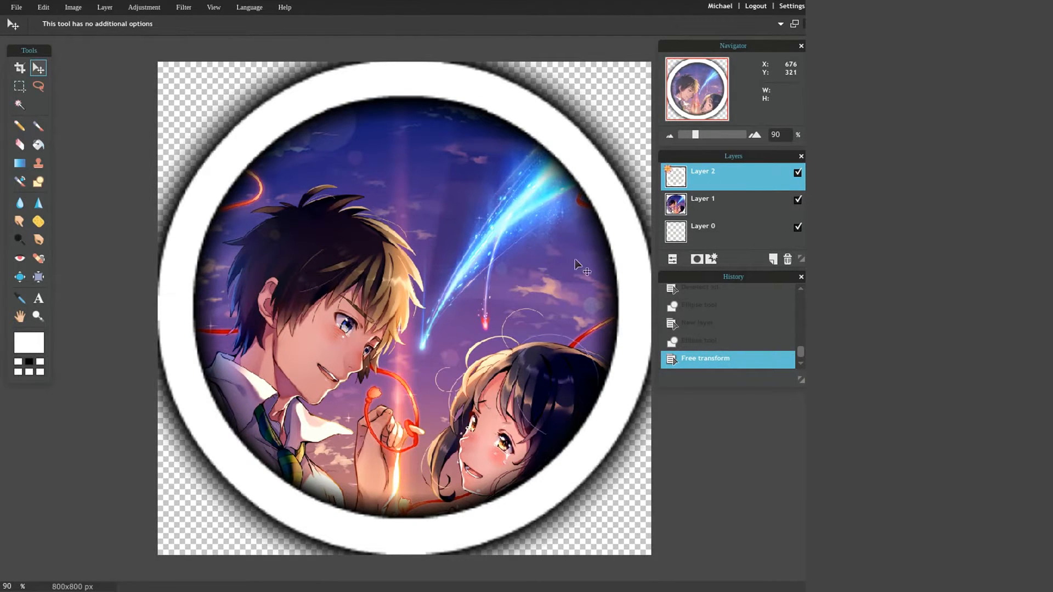
- Try the Add, Alpha, Hardlight, Multiply and Overlay blend modes on the ring's layer
click(673, 259)
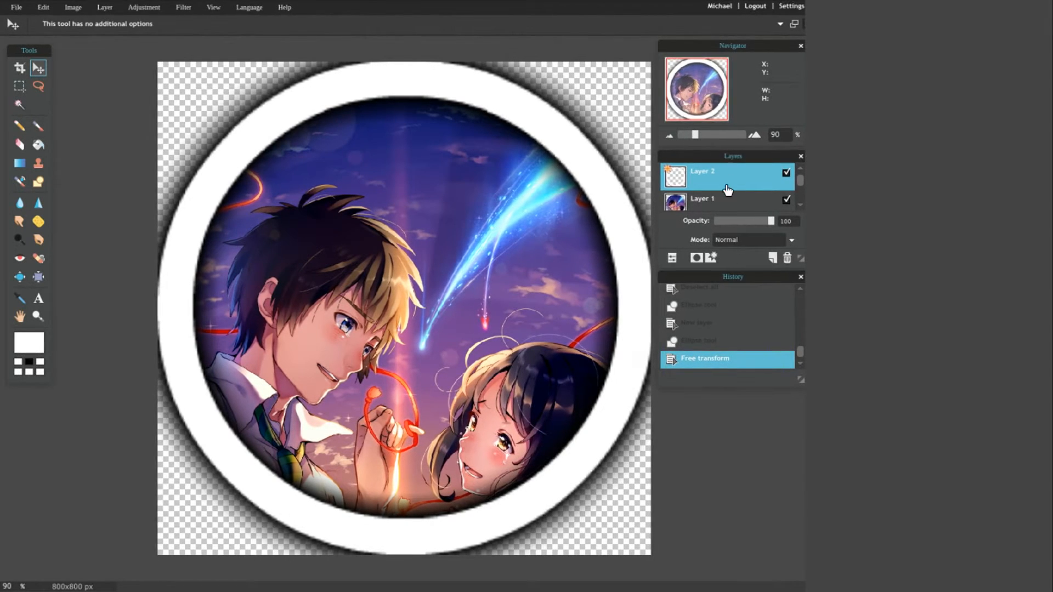
click(730, 241)
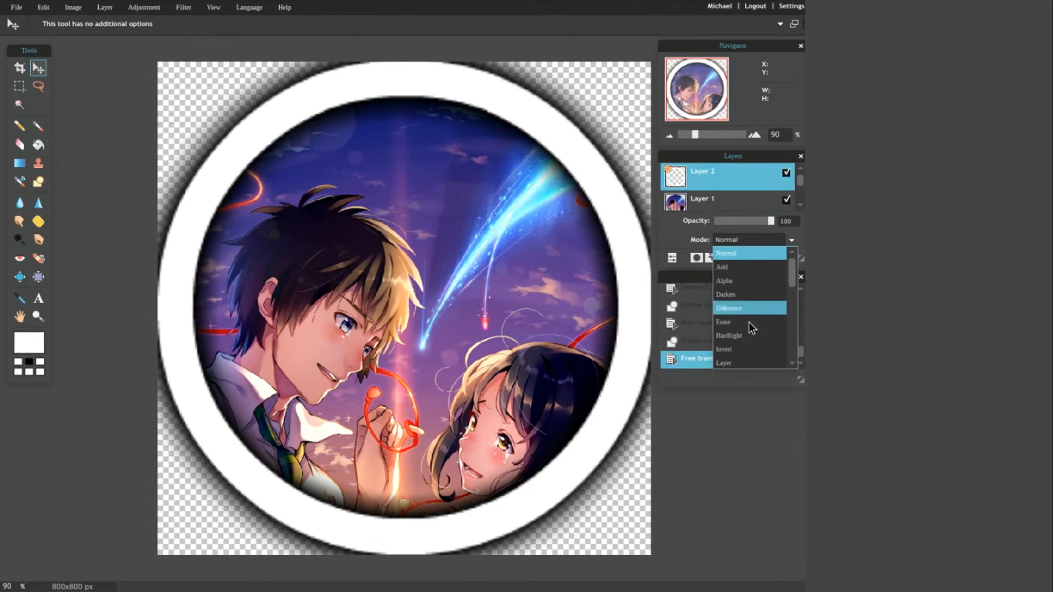
click(742, 266)
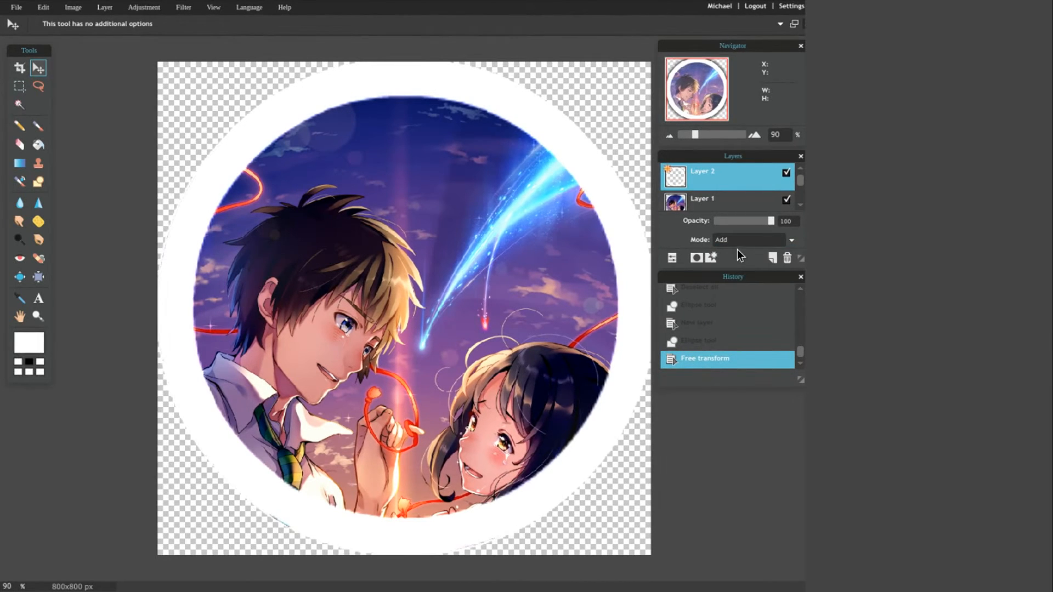
click(737, 245)
click(732, 286)
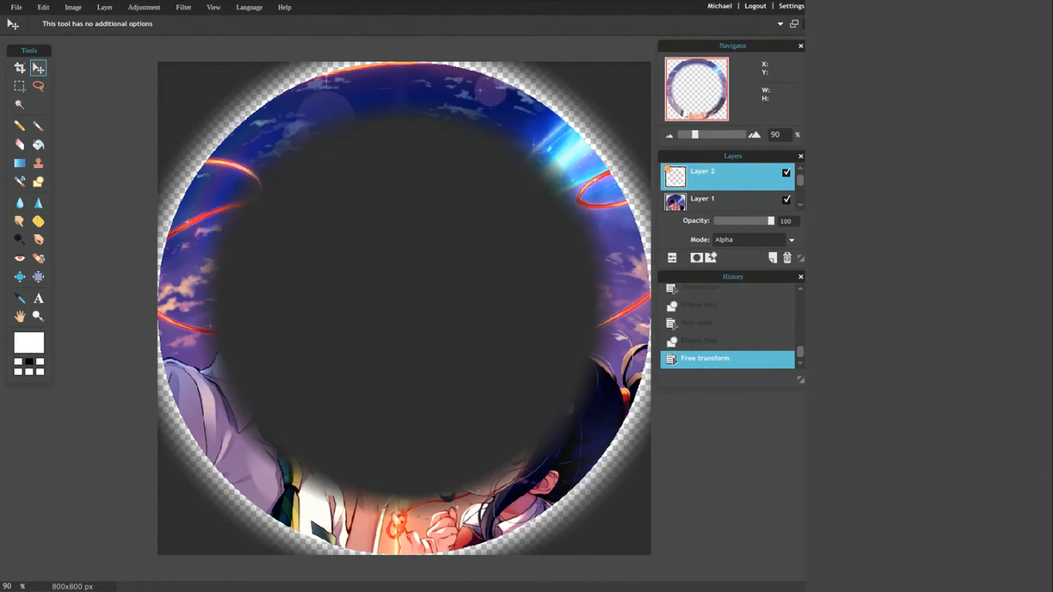
click(746, 243)
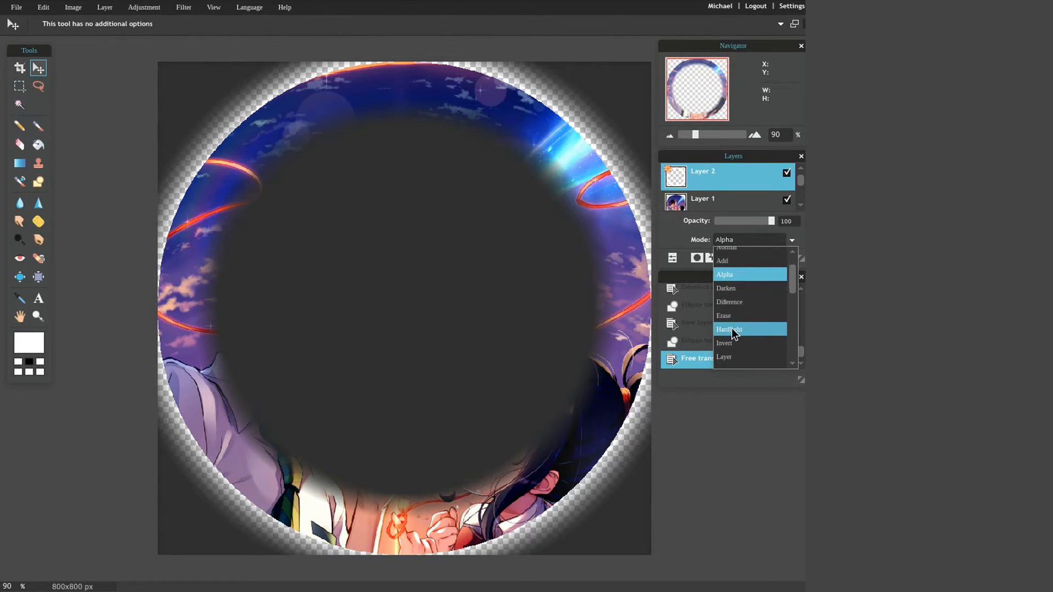
click(732, 328)
click(735, 245)
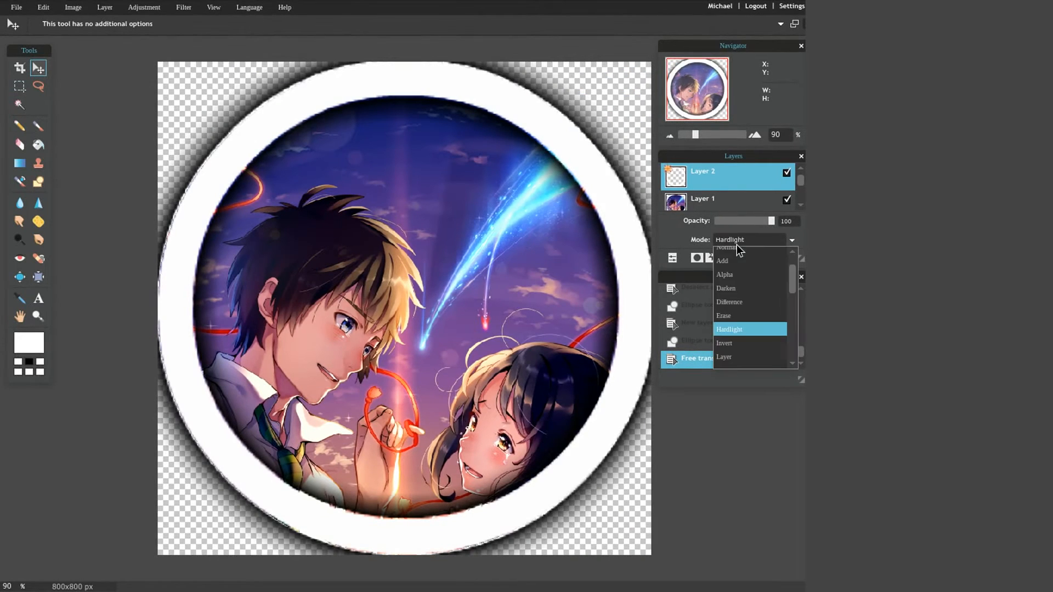
scroll(736, 326, down, 2)
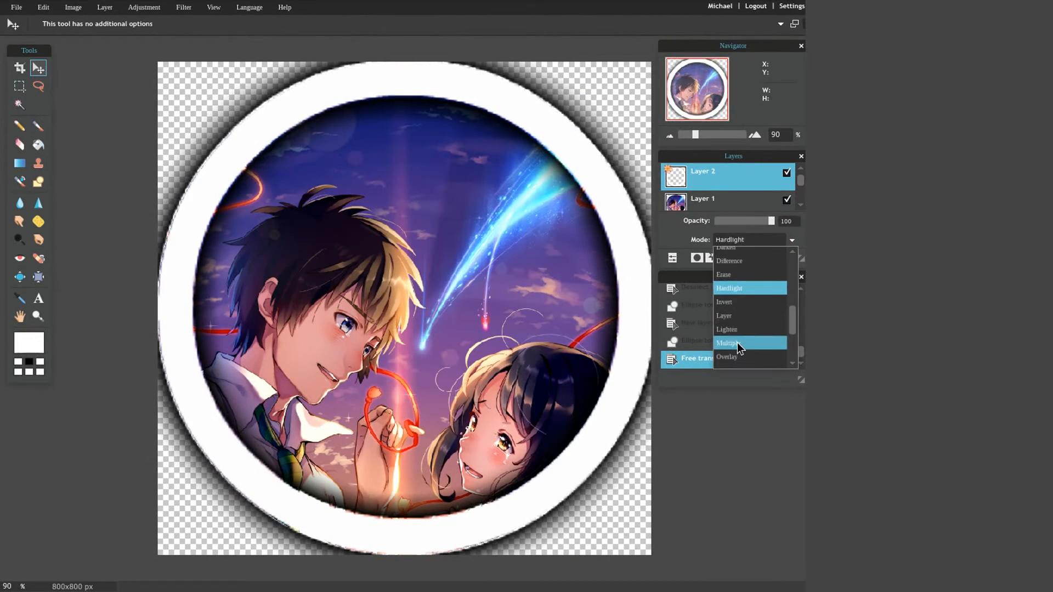
click(737, 342)
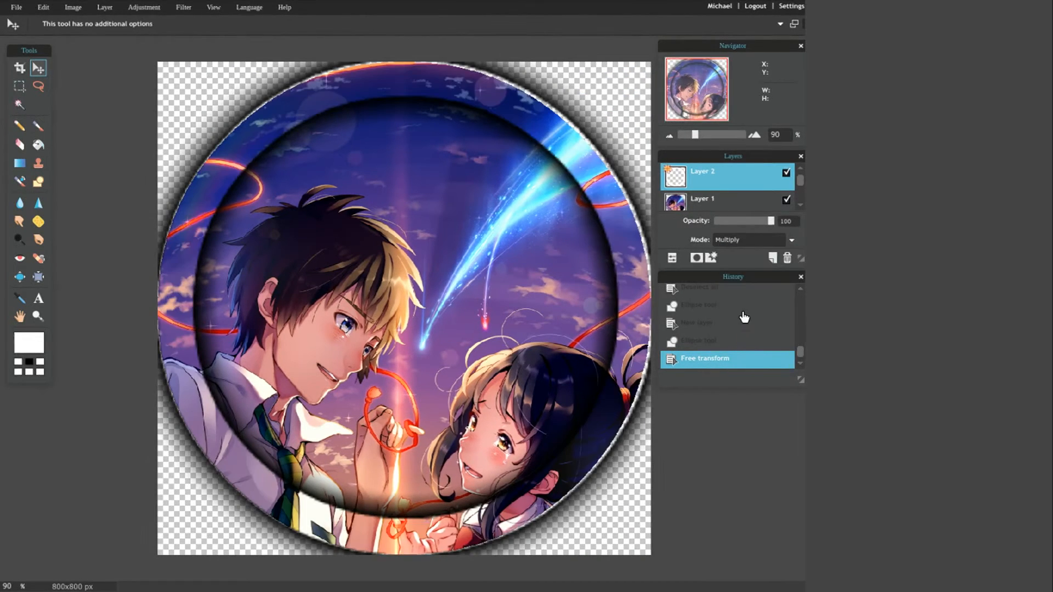
click(741, 244)
click(745, 357)
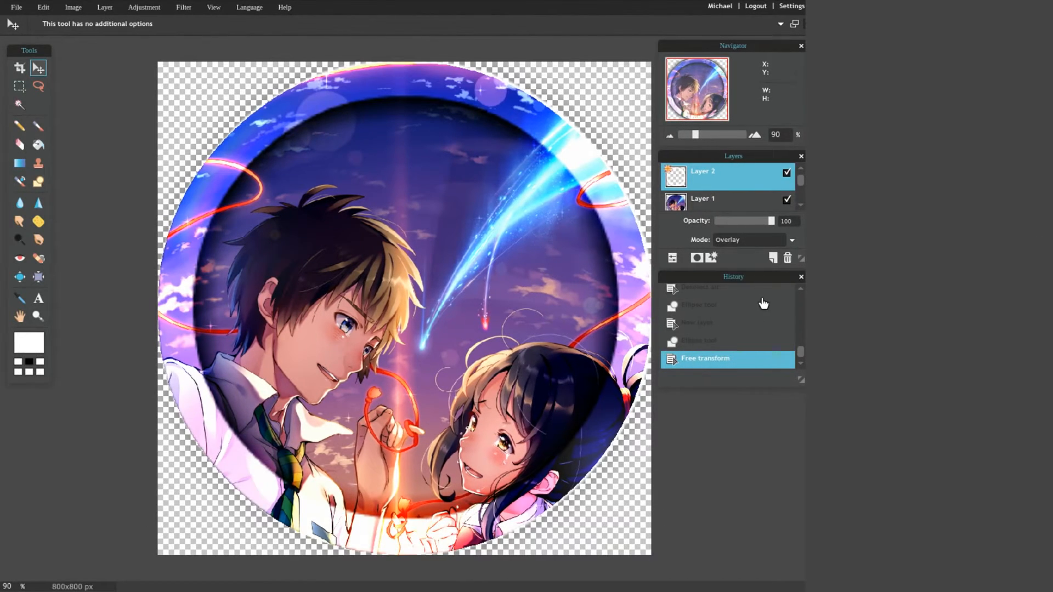
- Set the blend mode of the ring's layer to Darken
click(748, 239)
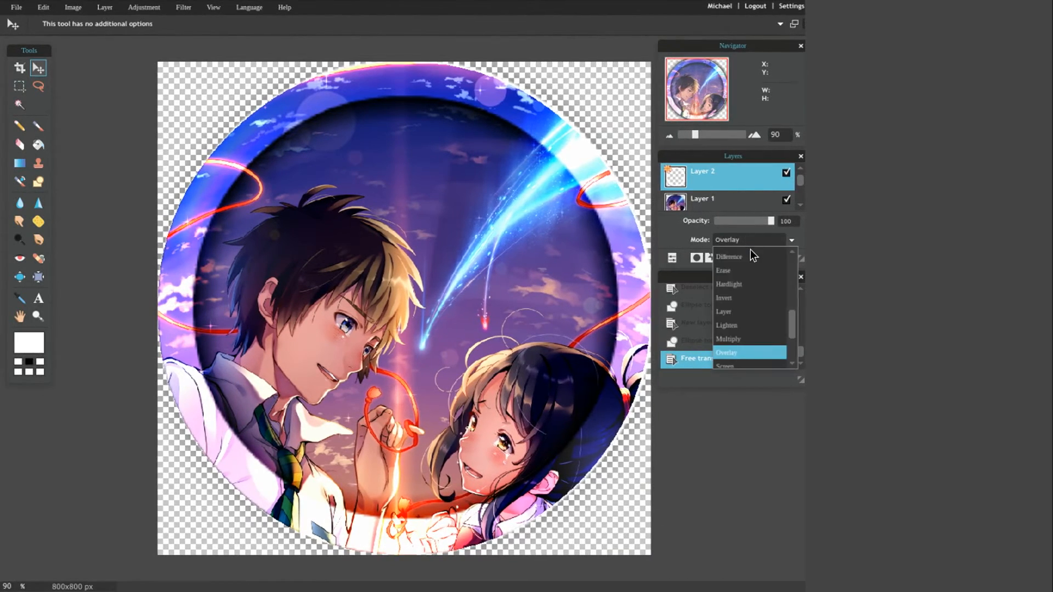
click(756, 283)
click(756, 243)
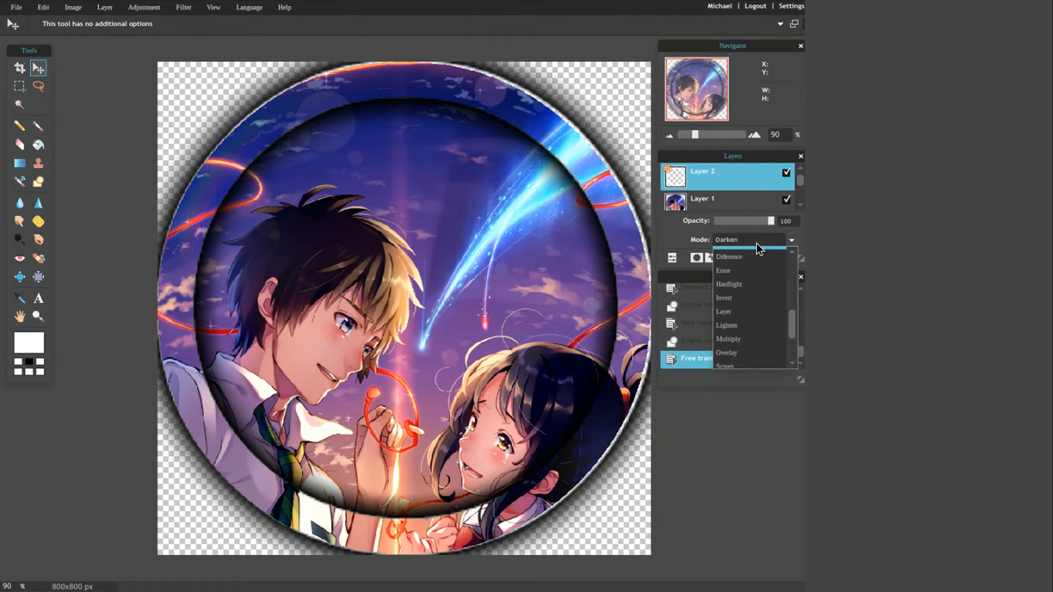
click(745, 246)
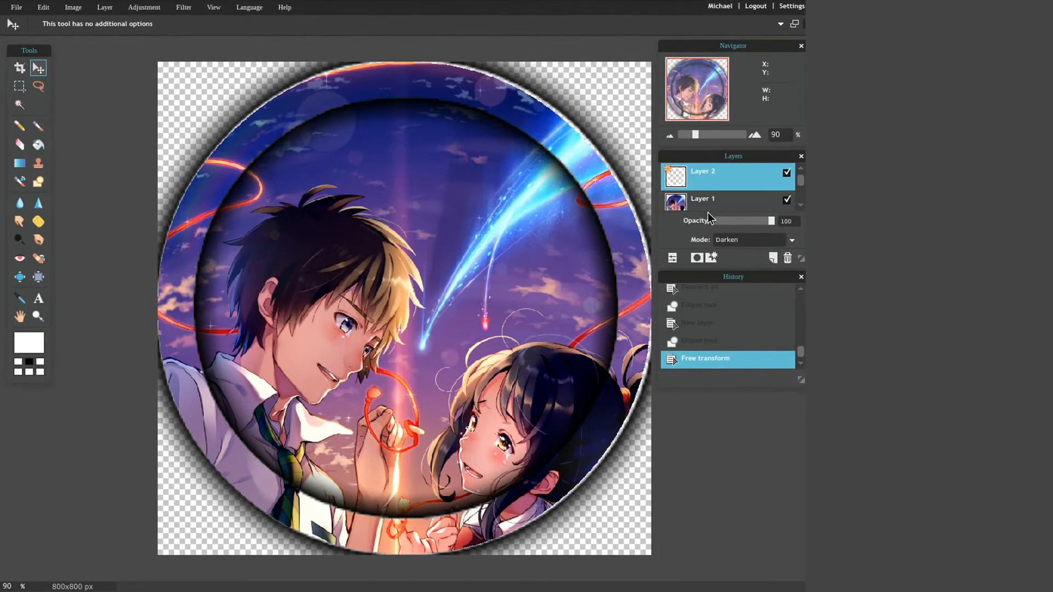
- Free transform the ring, shrinking it slightly around its centre, and apply the change
click(43, 7)
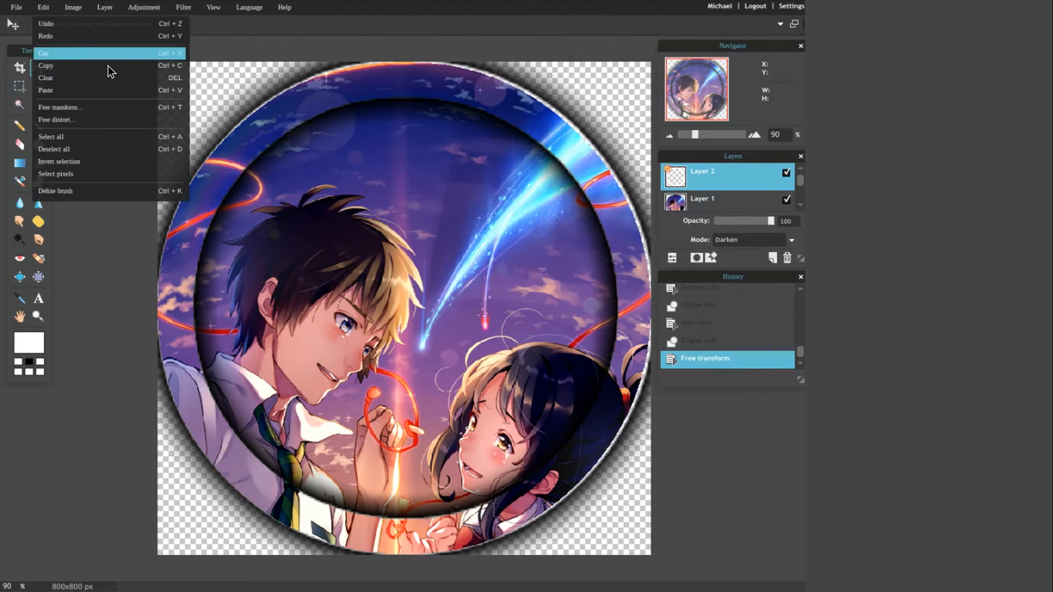
click(91, 111)
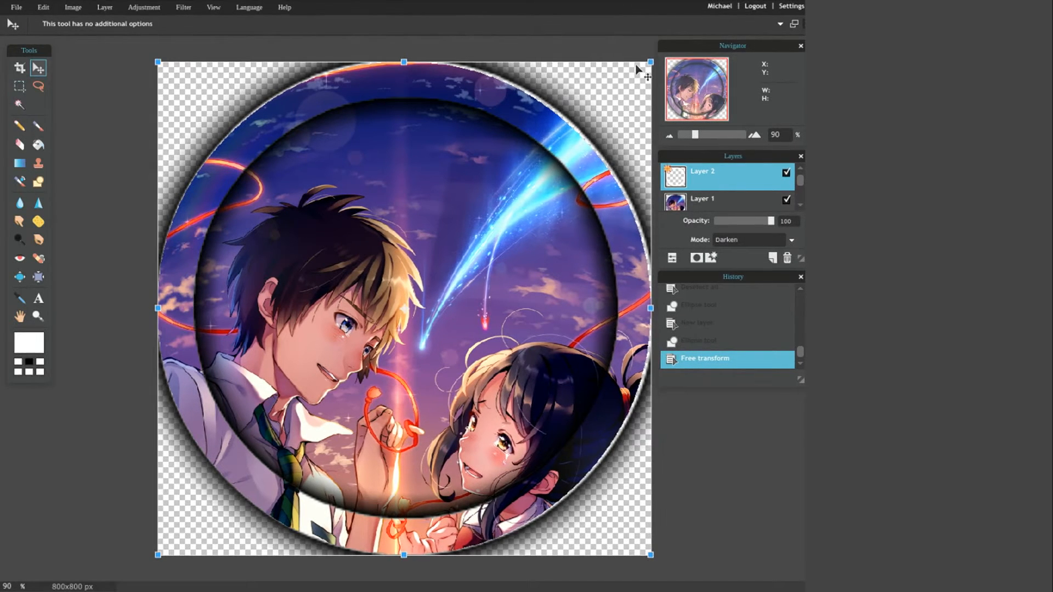
mouse_move(650, 62)
mouse_down()
mouse_move(640, 70)
mouse_move(644, 58)
mouse_up()
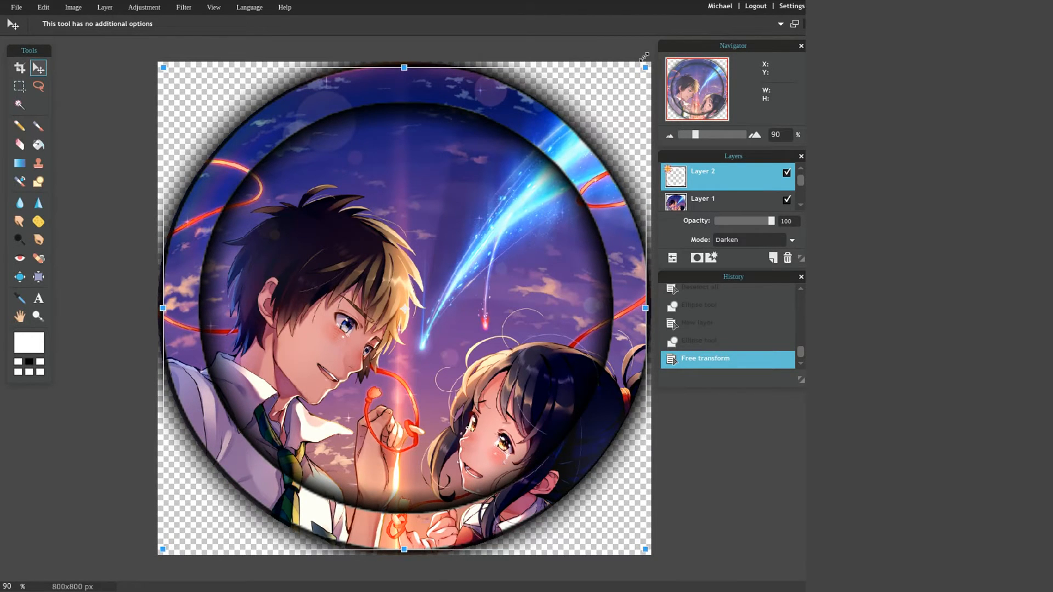
click(709, 385)
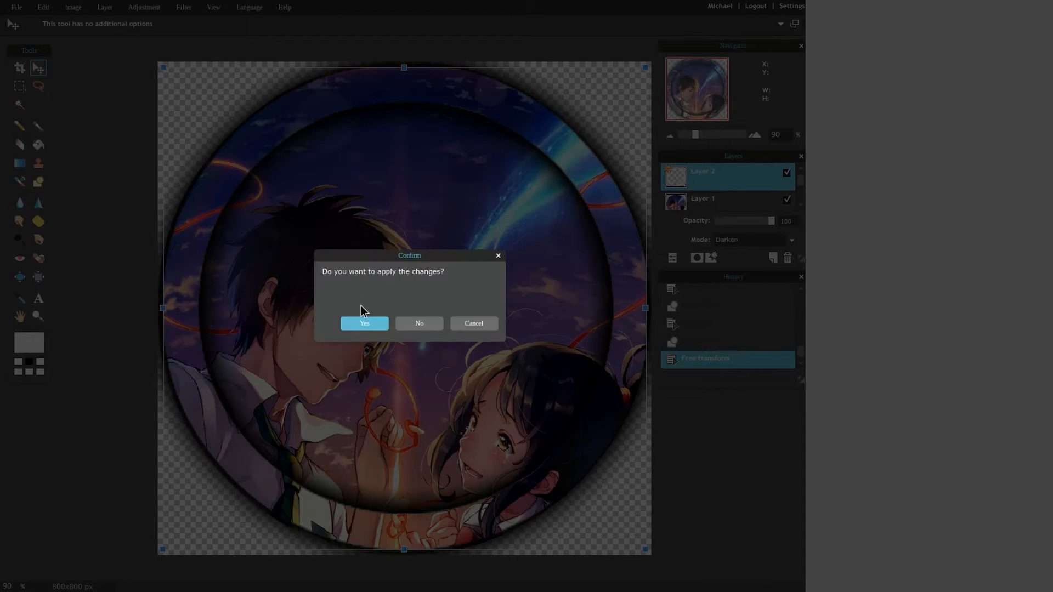
click(367, 325)
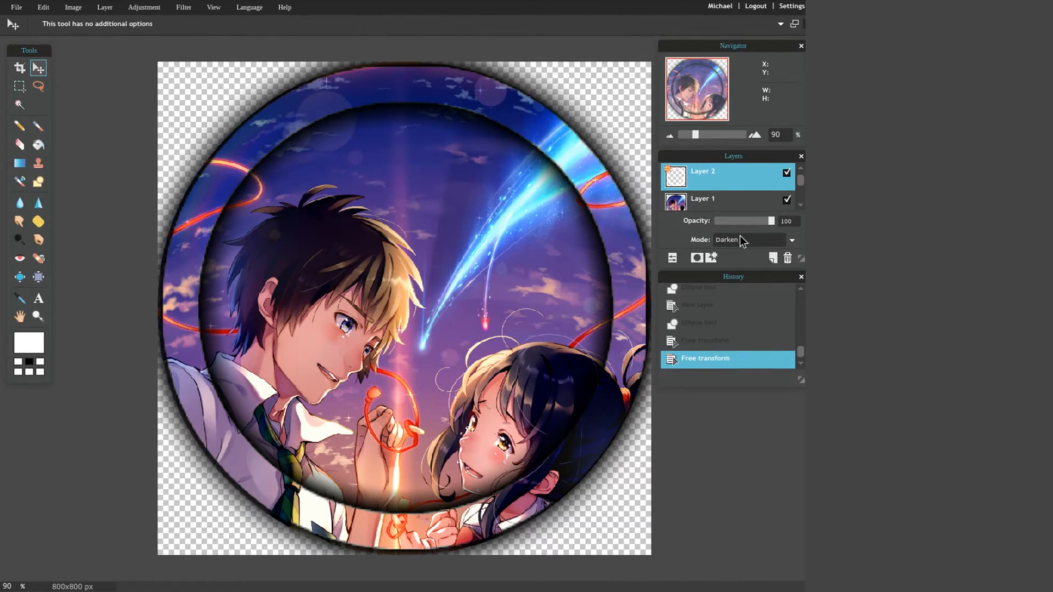
- Add the black broken-heart image as a new layer above the ring
click(105, 7)
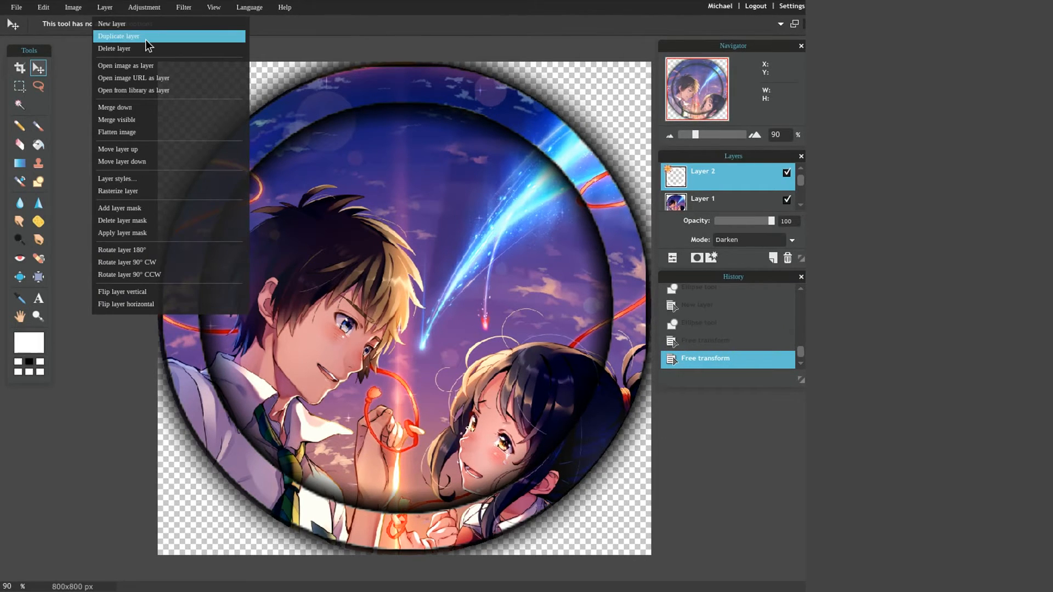
click(124, 69)
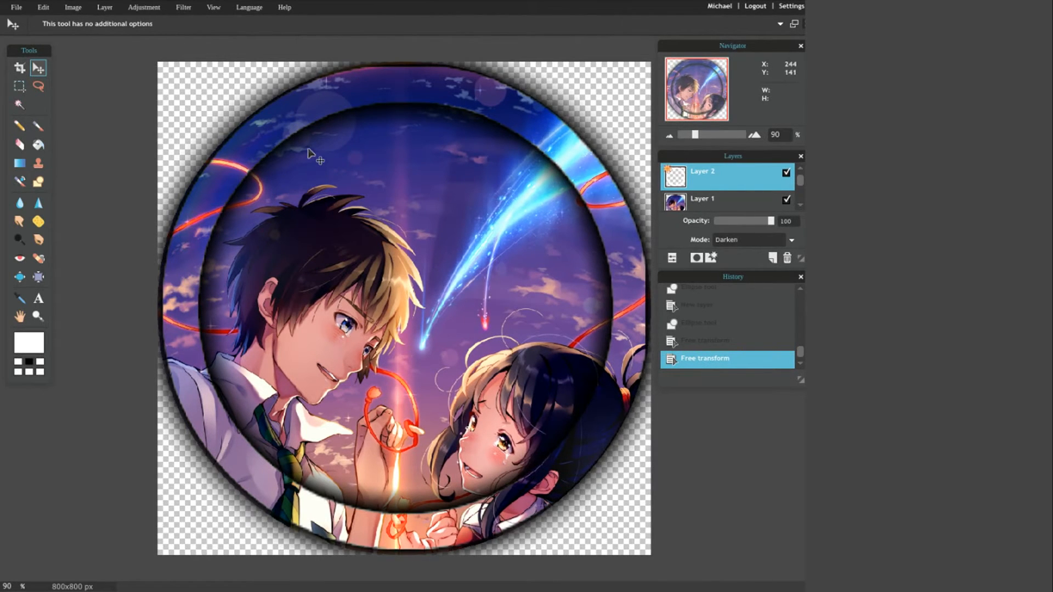
key(ctrl+v)
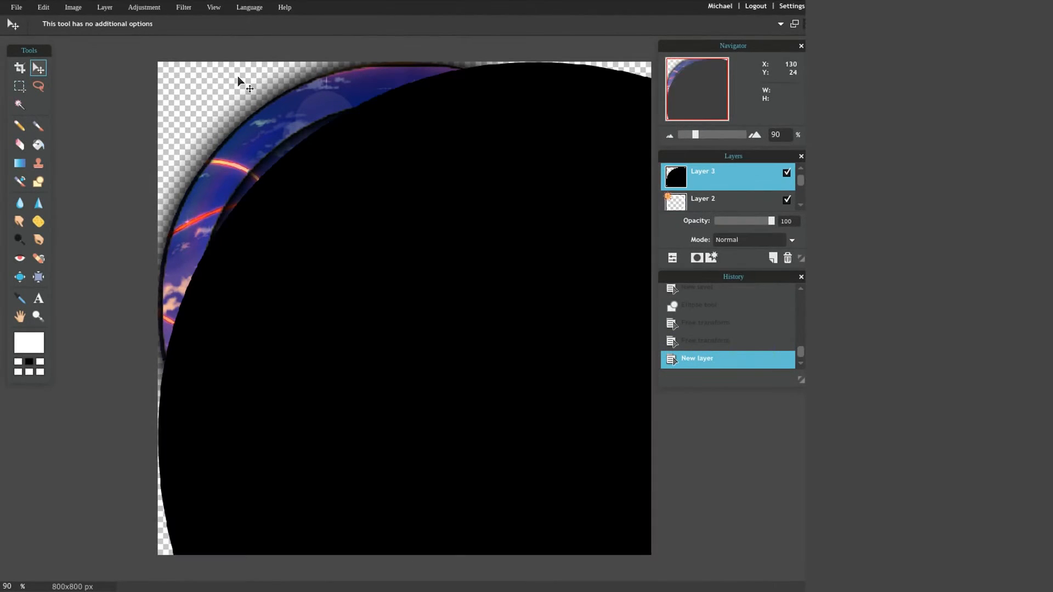
- Free transform the broken heart, scaling it down and centring it inside the ring, and apply the change
click(43, 7)
click(99, 107)
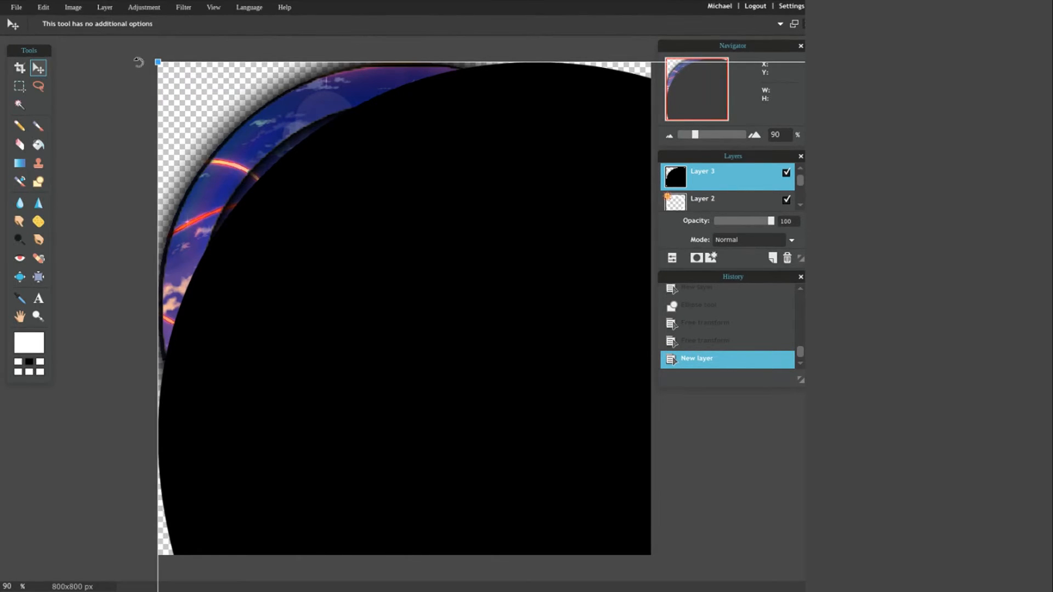
drag(138, 62, 616, 401)
drag(644, 448, 306, 143)
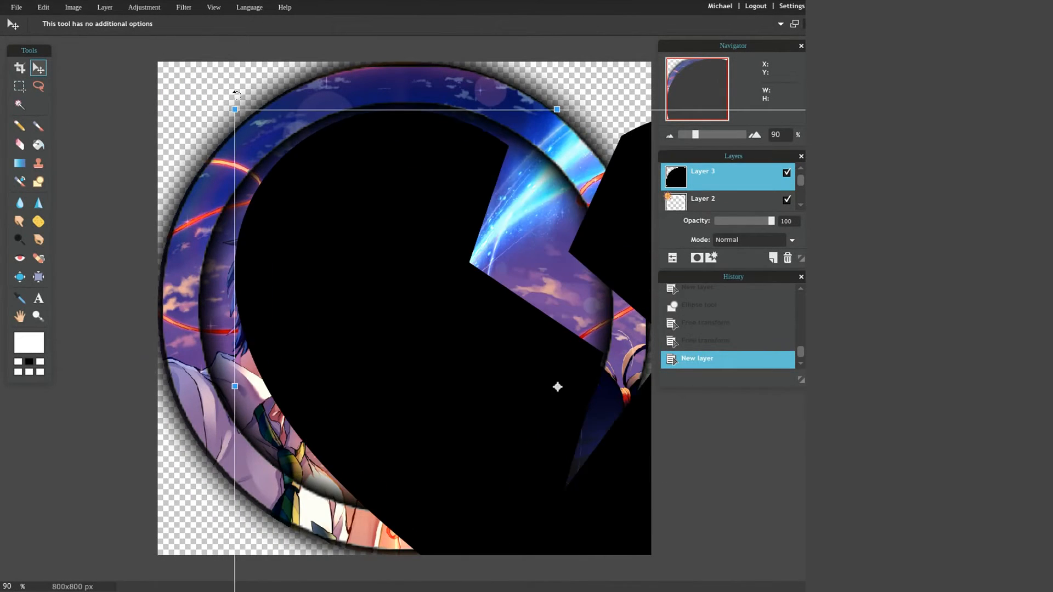
drag(231, 105, 401, 252)
drag(458, 274, 309, 220)
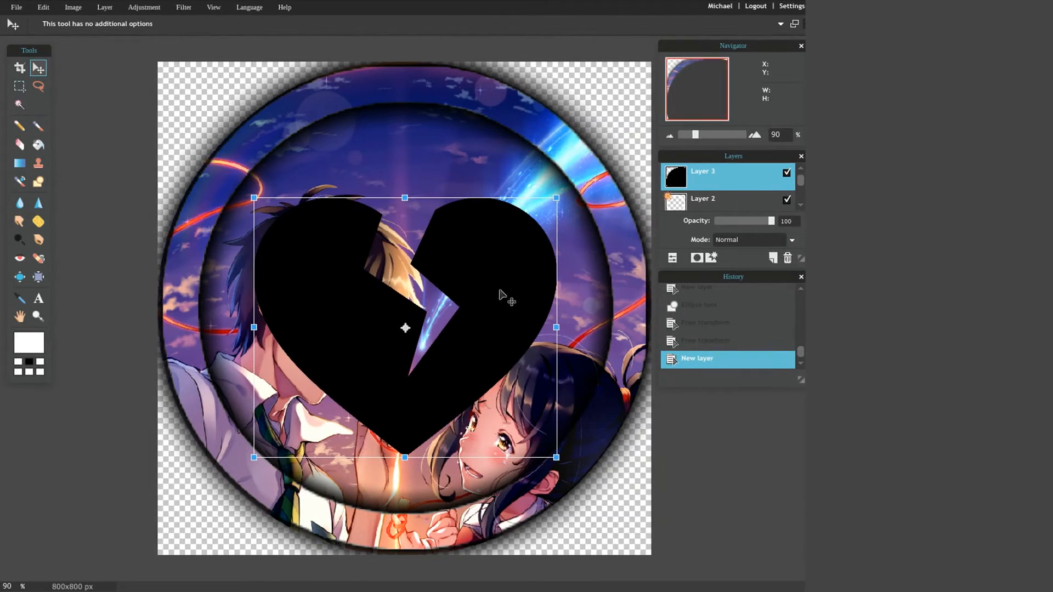
click(705, 399)
click(361, 323)
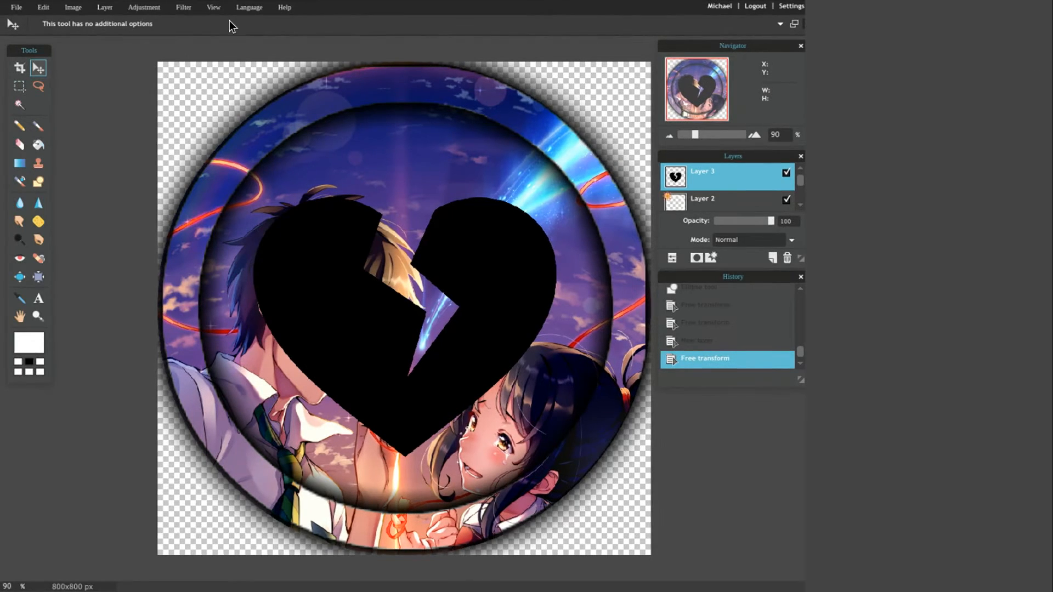
- Set up the Brush tool with the hard round brush of diameter 200
click(38, 126)
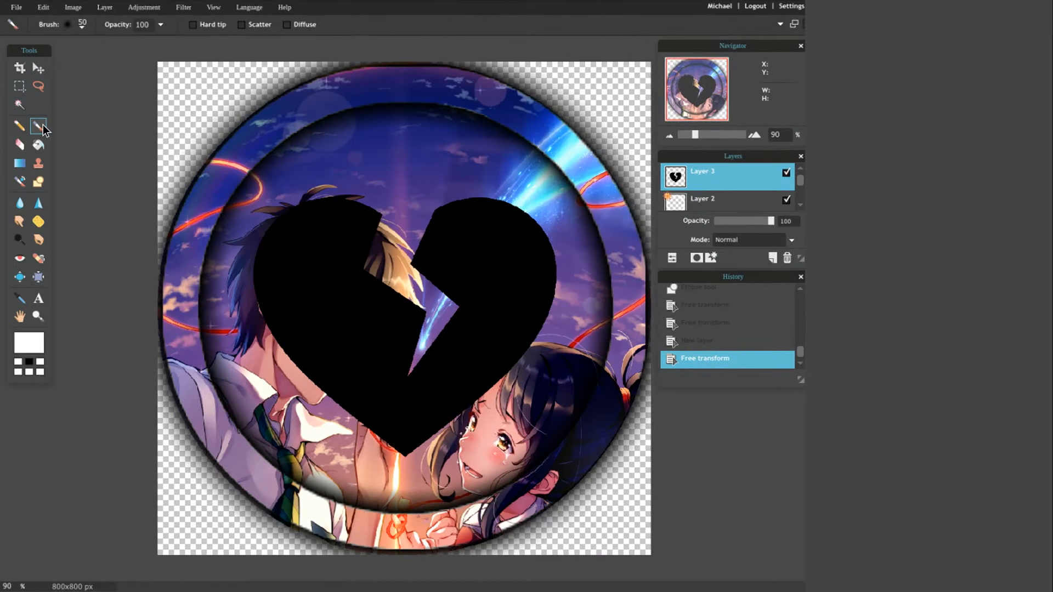
click(84, 25)
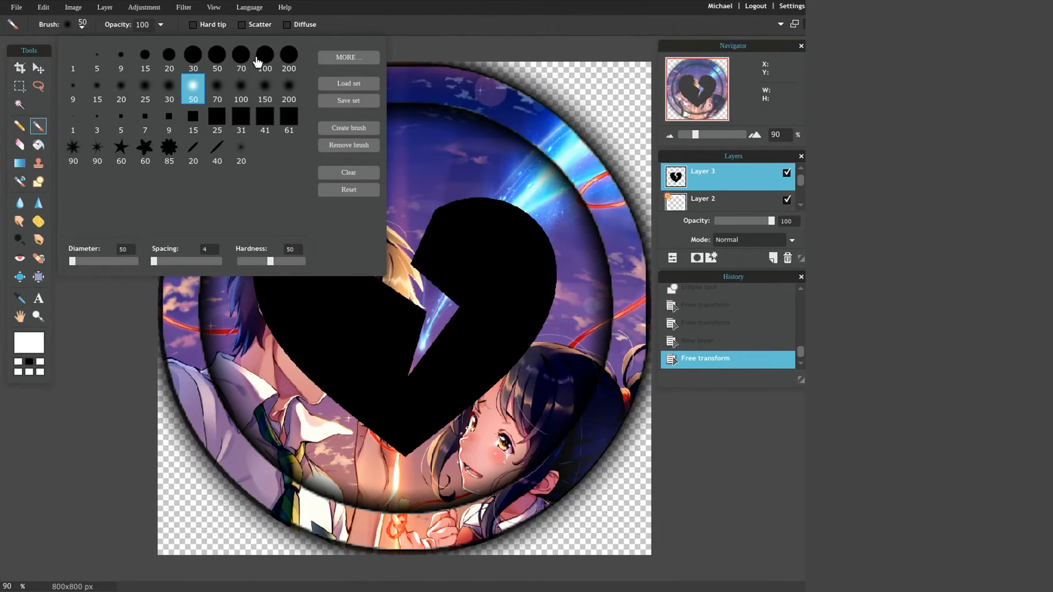
click(288, 56)
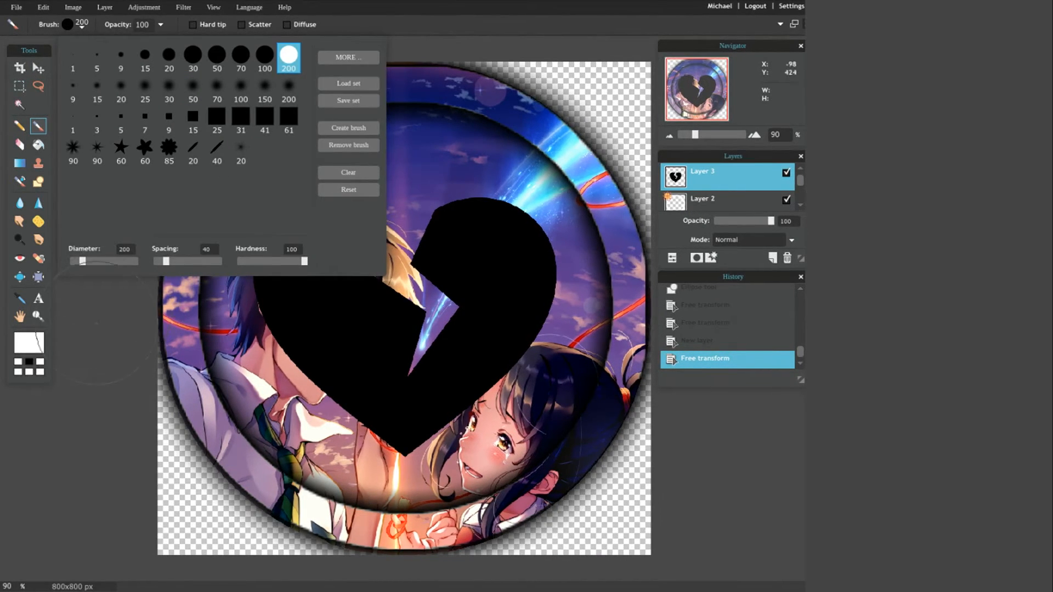
click(84, 326)
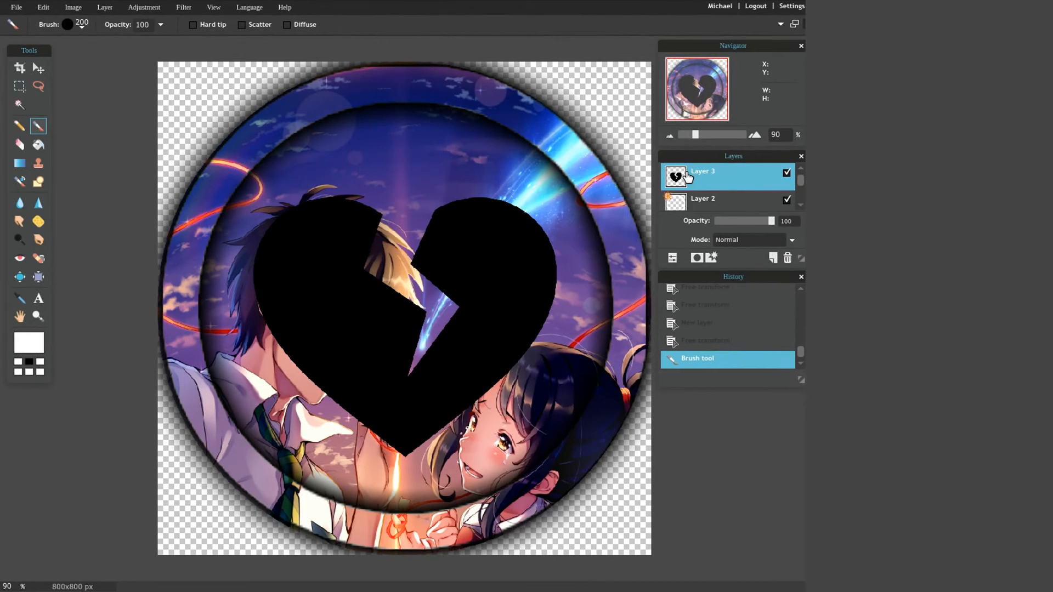
- Duplicate the broken-heart layer and paint white over the whole heart area on the original Layer 3
key(ctrl+j)
scroll(695, 181, down, 1)
click(695, 181)
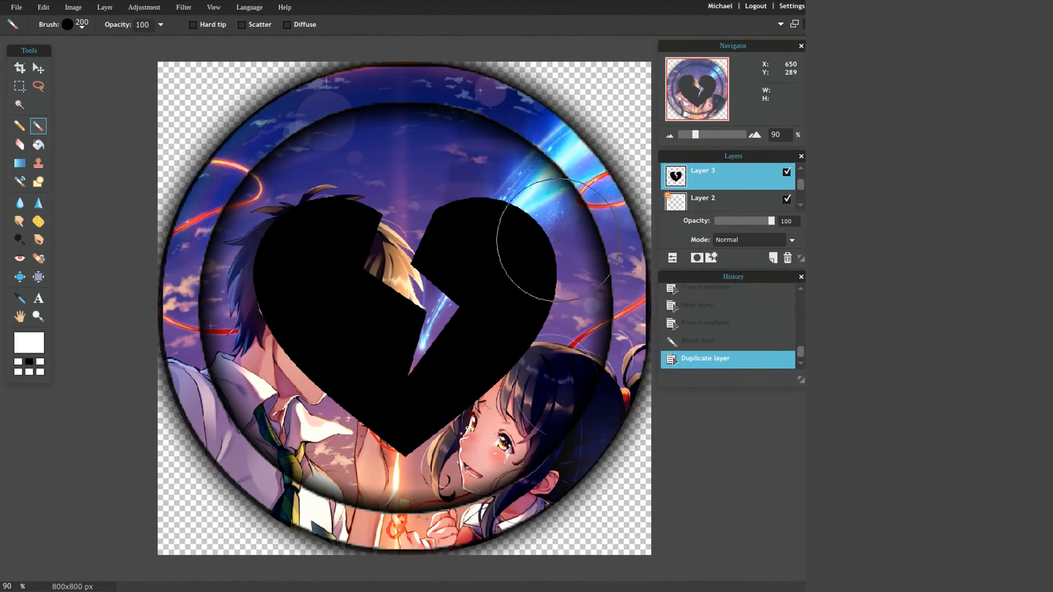
mouse_move(333, 239)
mouse_down()
mouse_move(288, 249)
mouse_move(282, 271)
mouse_move(293, 351)
mouse_move(319, 391)
mouse_move(409, 452)
mouse_move(467, 404)
mouse_move(530, 301)
mouse_move(520, 273)
mouse_move(474, 237)
mouse_move(492, 220)
mouse_move(408, 216)
mouse_move(370, 240)
mouse_move(381, 291)
mouse_move(422, 291)
mouse_move(455, 334)
mouse_move(409, 407)
mouse_move(470, 377)
mouse_move(498, 296)
mouse_move(495, 286)
mouse_move(431, 323)
mouse_move(373, 309)
mouse_move(409, 275)
mouse_move(448, 281)
mouse_move(486, 254)
mouse_up()
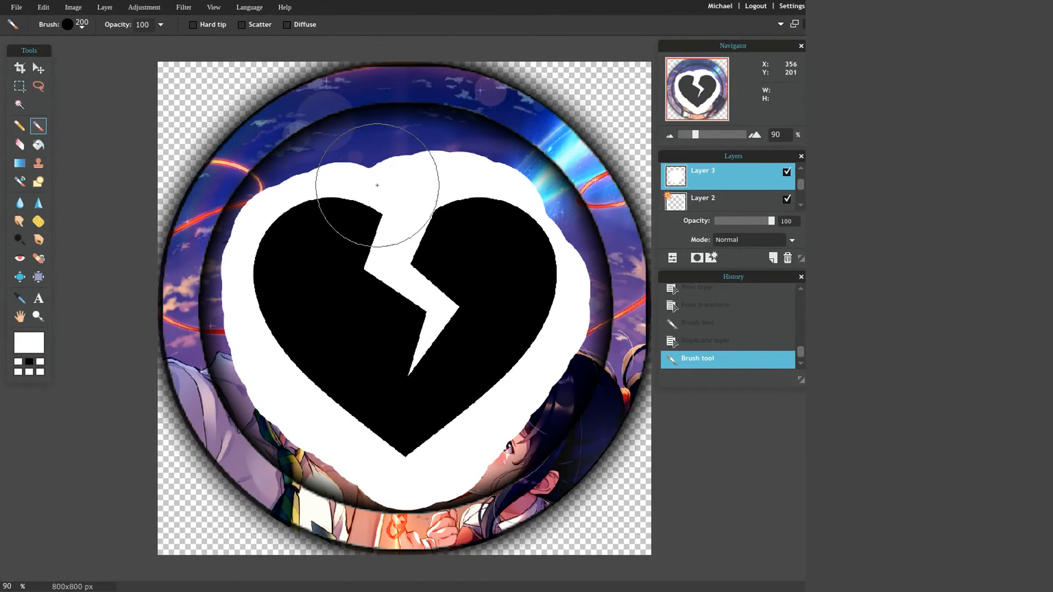
- Select the black heart shape on the duplicate layer with the Wand tool and delete that layer, keeping the selection
scroll(713, 197, up, 1)
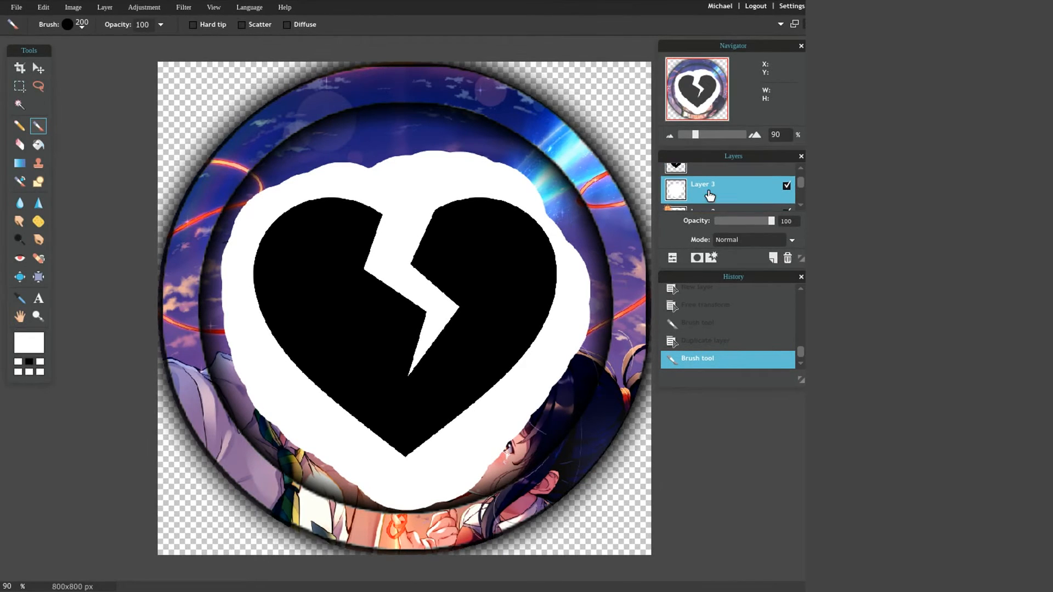
click(703, 178)
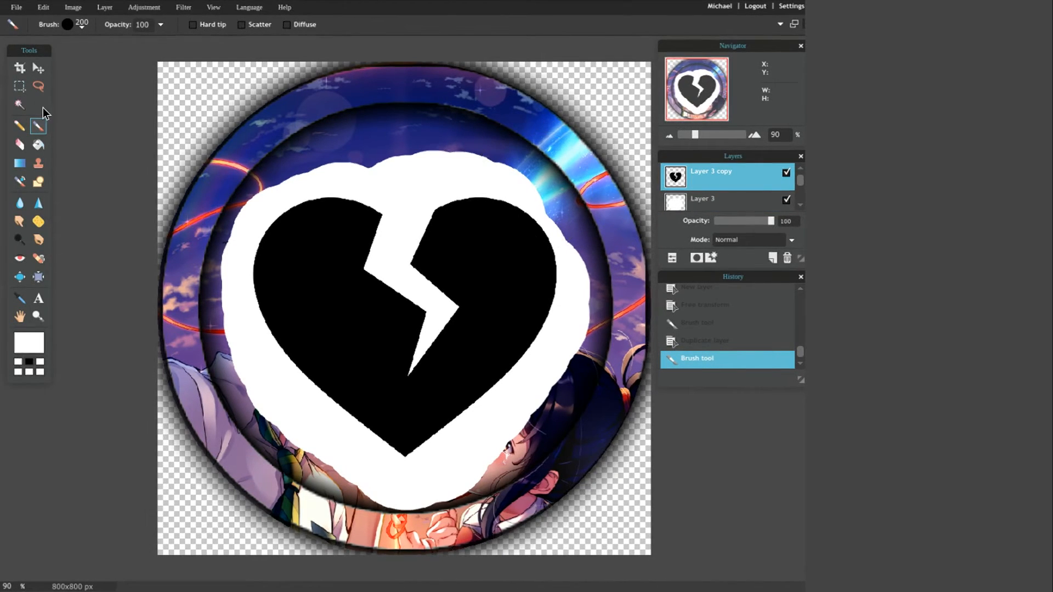
click(19, 105)
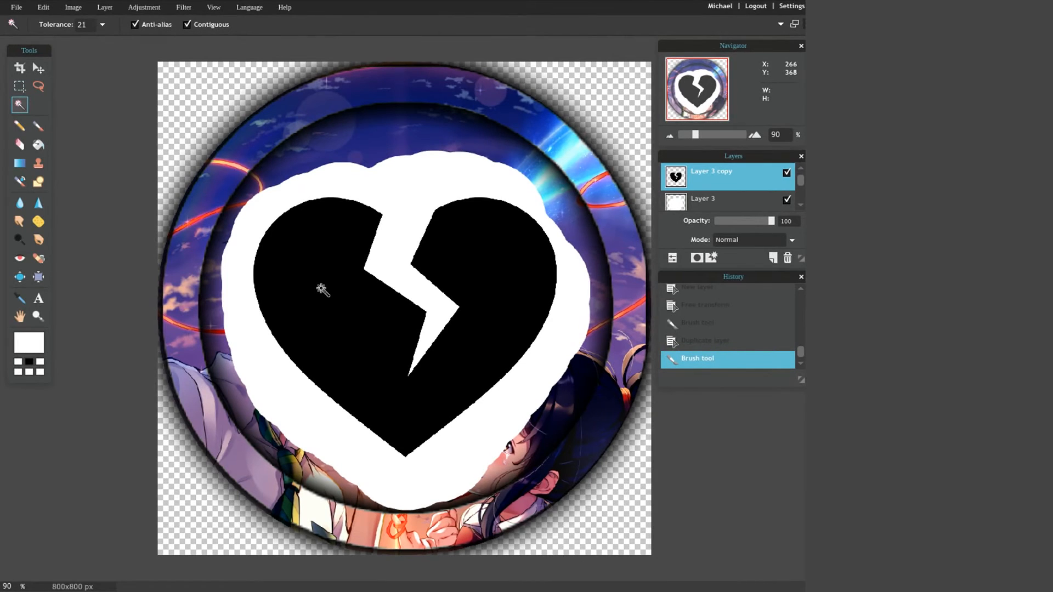
click(322, 290)
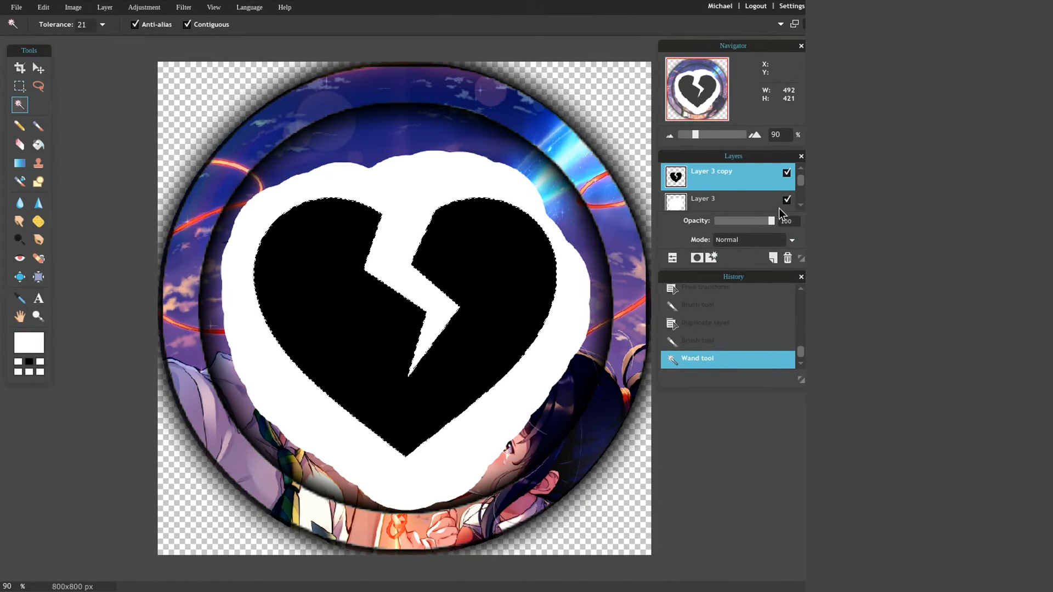
click(787, 258)
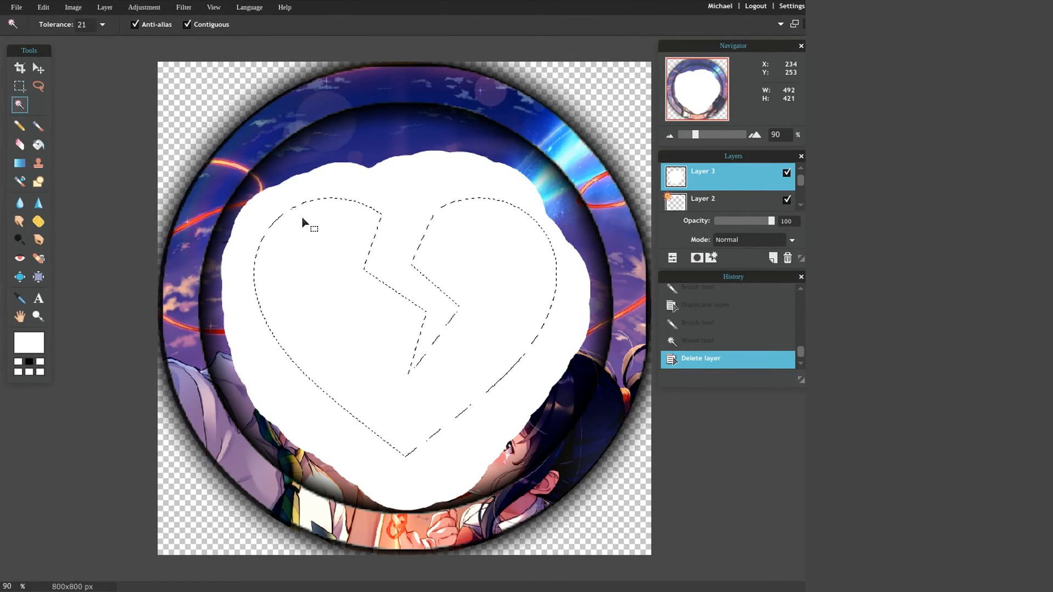
- Invert the selection, erase the white paint outside the heart outline on Layer 3, and deselect
key(ctrl+shift+i)
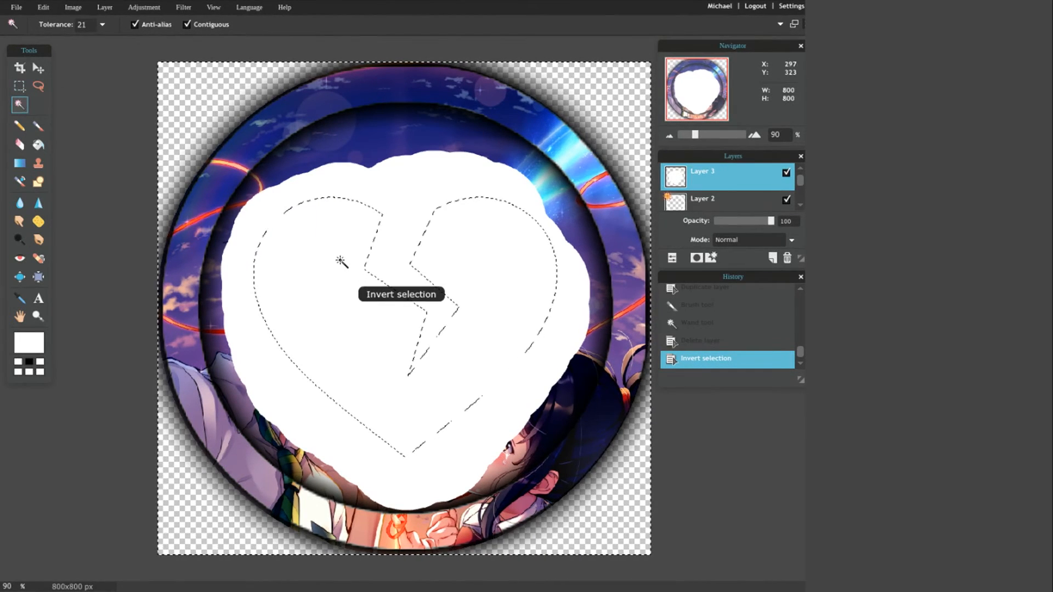
click(26, 141)
click(258, 185)
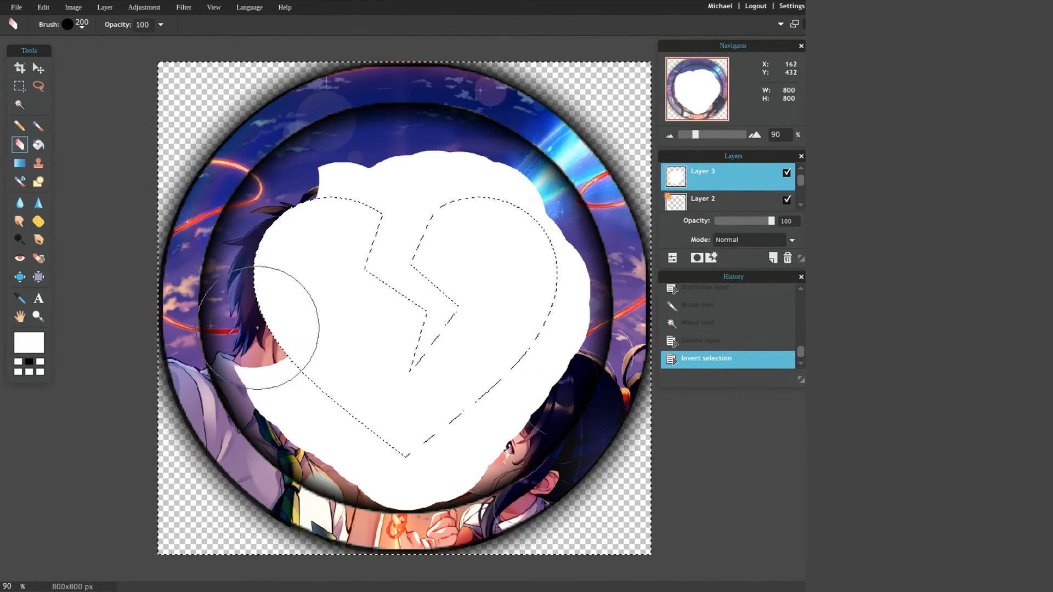
mouse_move(336, 425)
mouse_down()
mouse_move(444, 456)
mouse_move(398, 478)
mouse_move(524, 397)
mouse_up()
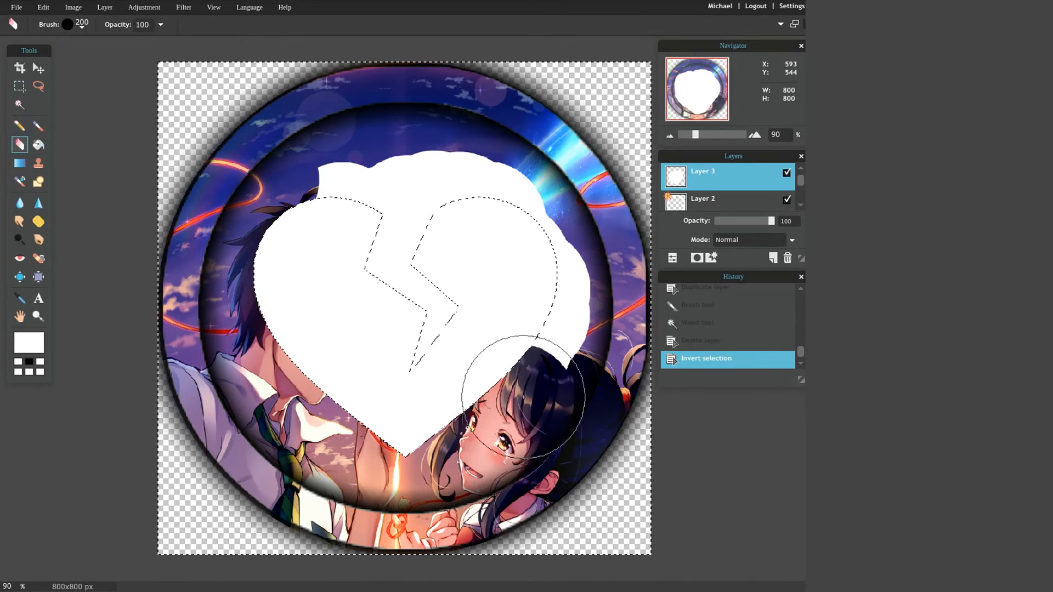
mouse_move(532, 204)
mouse_down()
mouse_move(485, 183)
mouse_move(422, 223)
mouse_up()
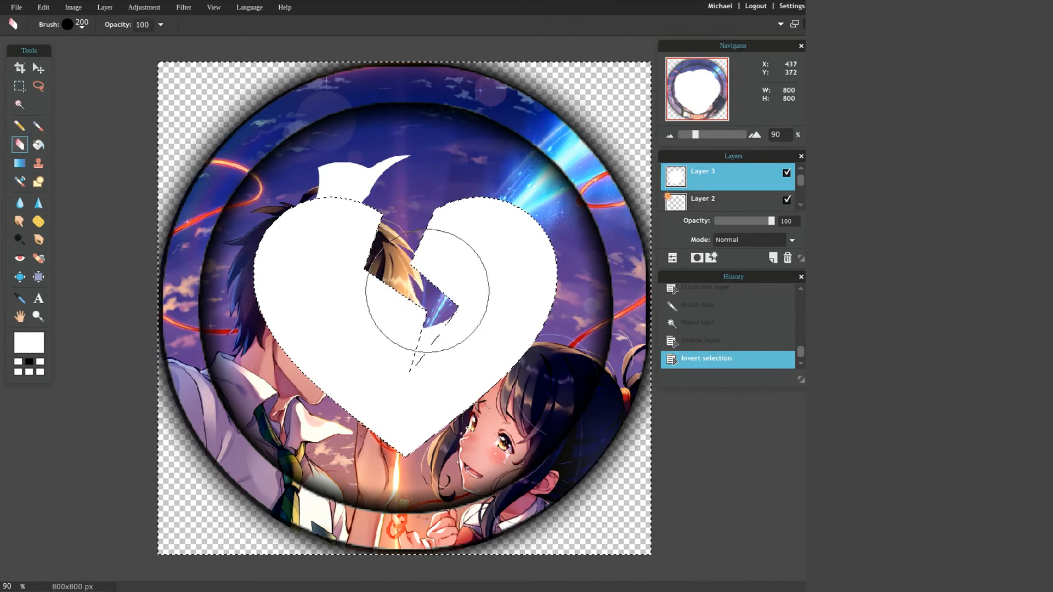
mouse_move(382, 178)
mouse_down()
mouse_move(248, 160)
mouse_move(315, 184)
mouse_move(331, 204)
mouse_move(418, 205)
mouse_up()
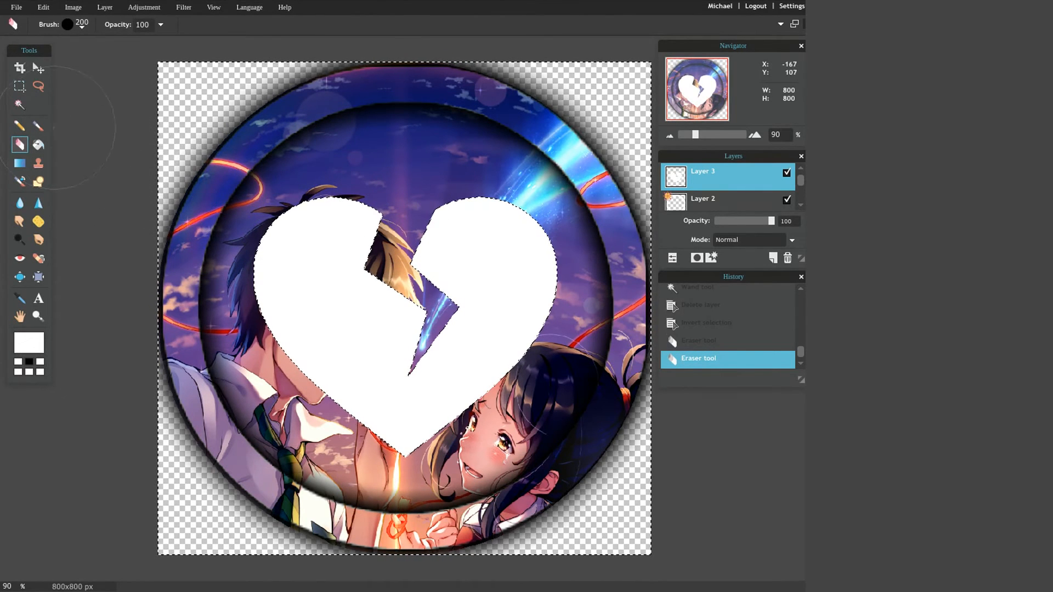
click(21, 106)
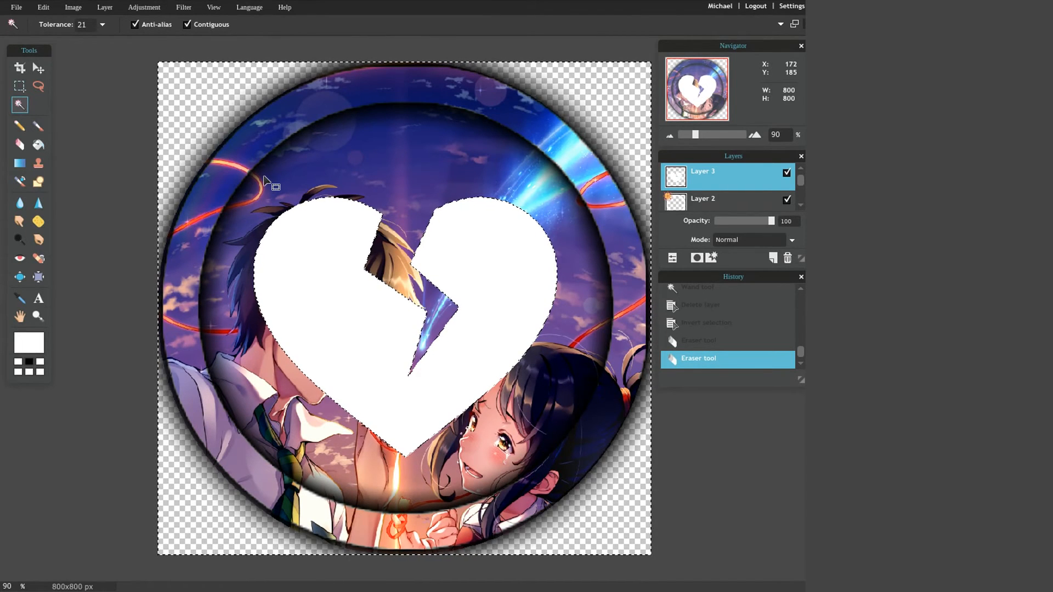
key(ctrl+d)
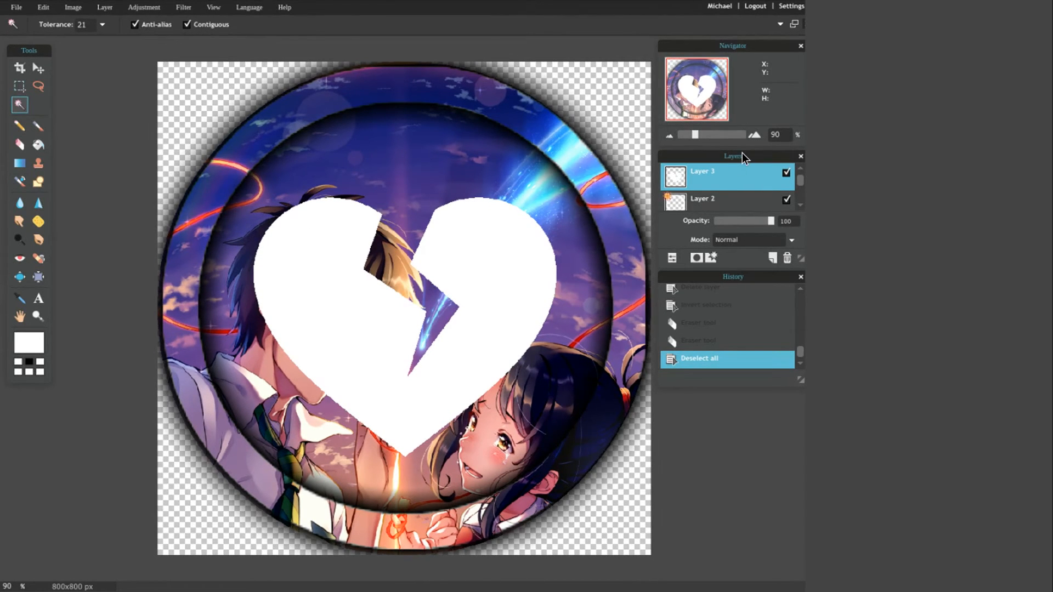
- Add an outer glow layer style in black (000000) to the white heart on Layer 3
click(715, 261)
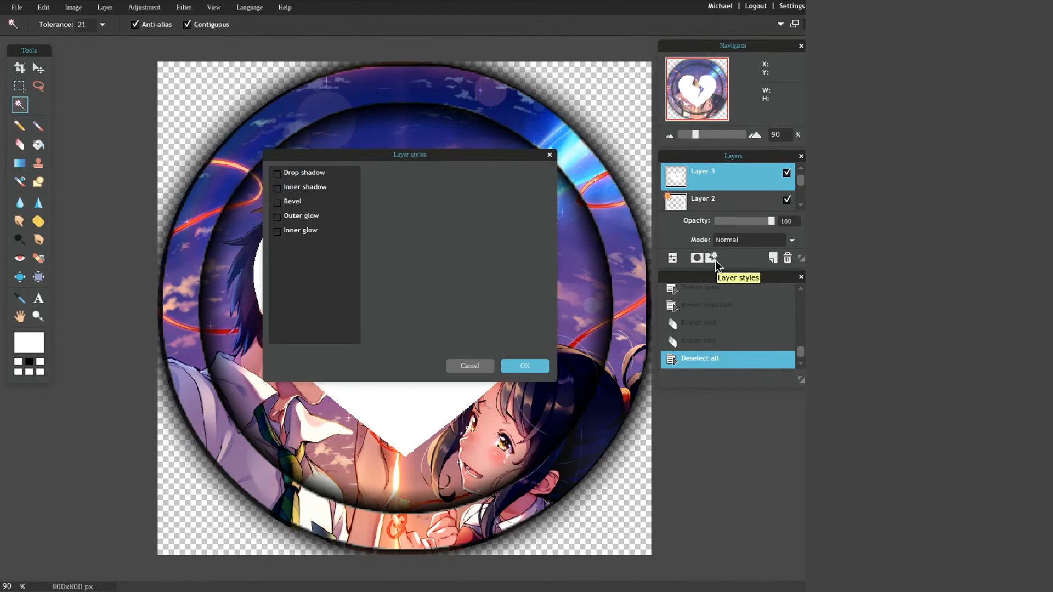
click(308, 218)
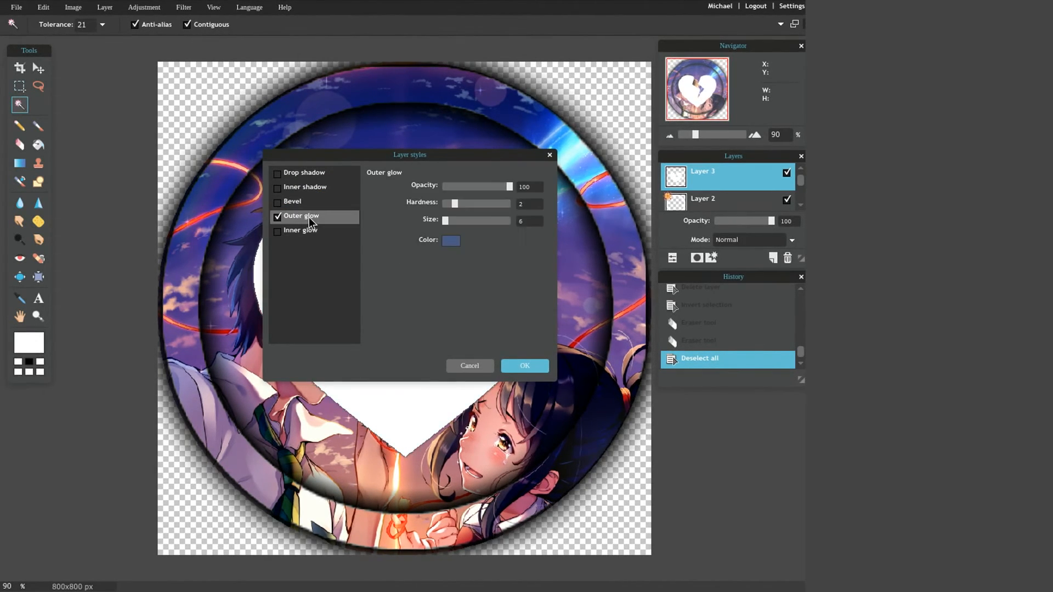
click(449, 241)
mouse_move(362, 244)
mouse_down()
mouse_move(341, 275)
mouse_move(379, 362)
mouse_up()
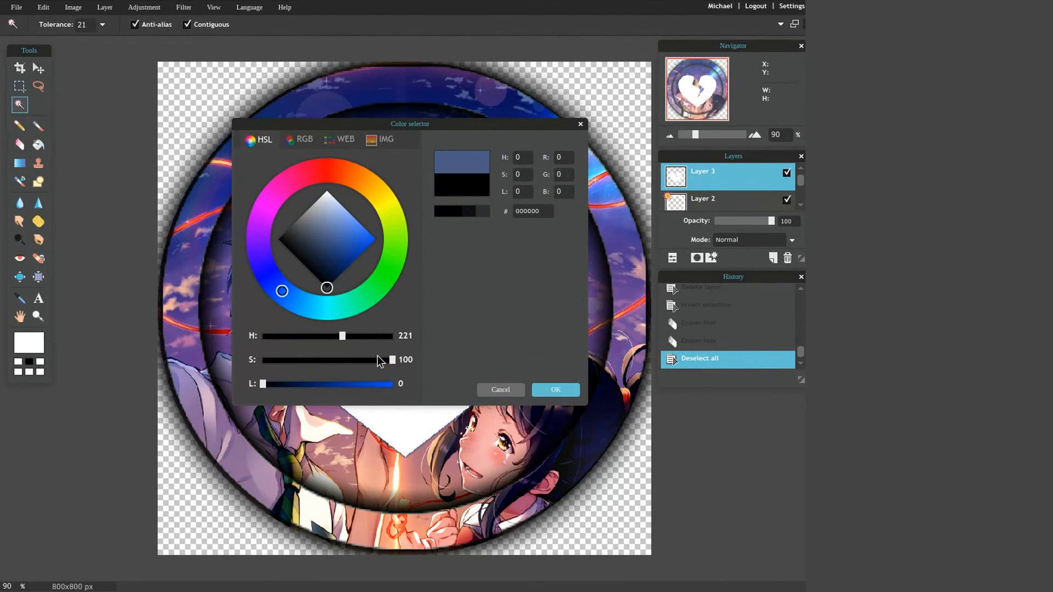
click(556, 391)
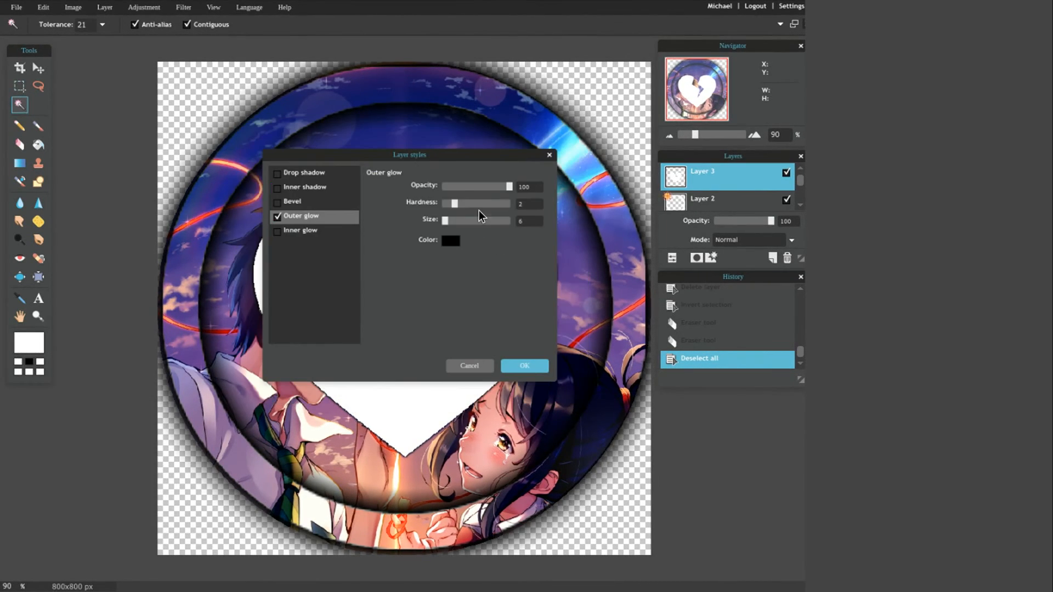
- Set the heart's outer glow to opacity 59, hardness 4 and size 44, and apply the layer style
drag(454, 156, 656, 60)
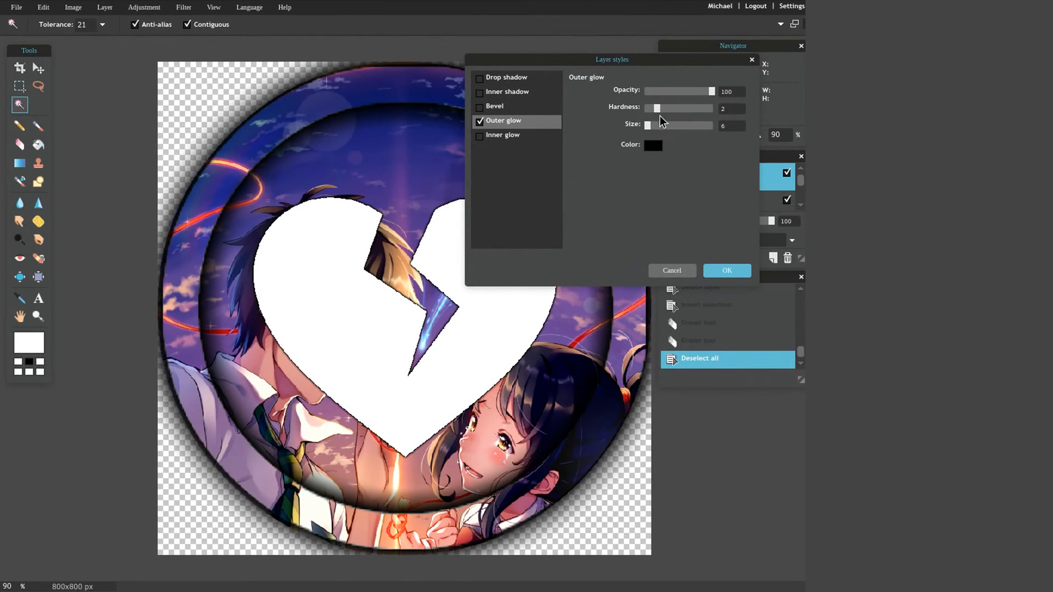
mouse_move(648, 125)
mouse_down()
mouse_move(675, 129)
mouse_move(655, 109)
mouse_up()
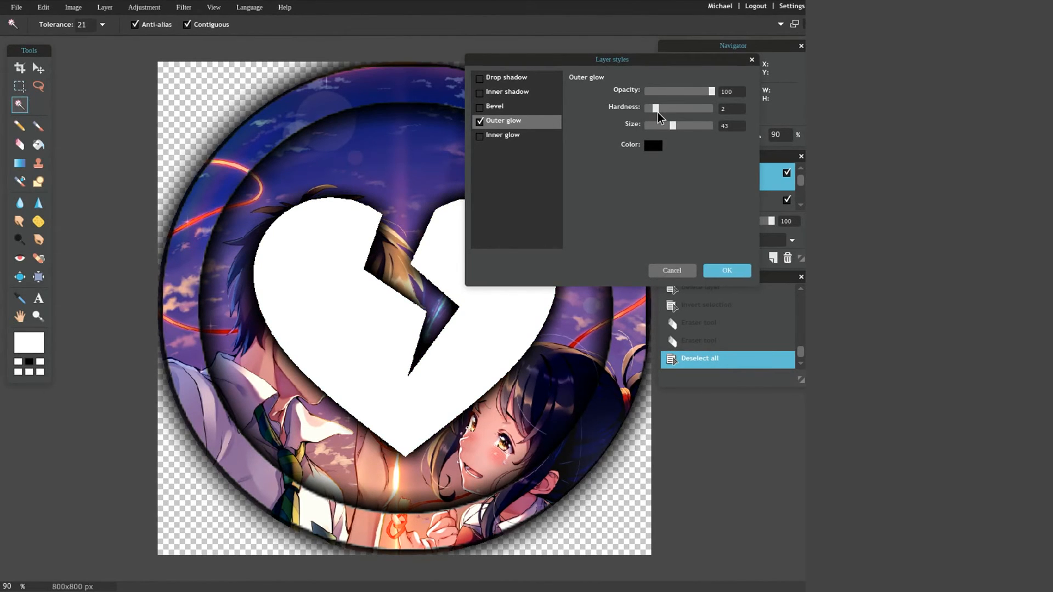
click(683, 91)
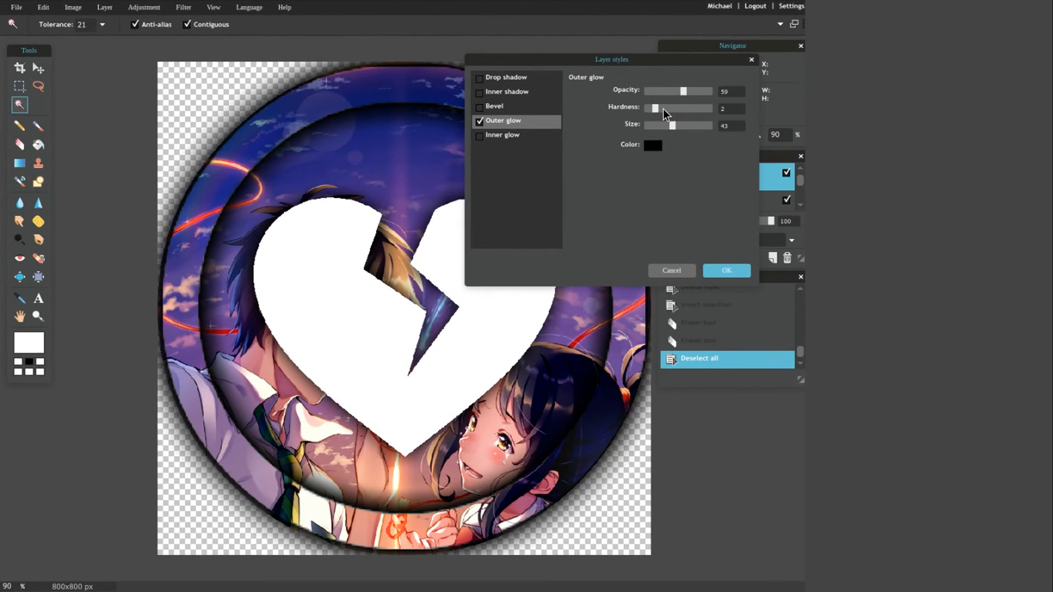
drag(666, 114, 674, 126)
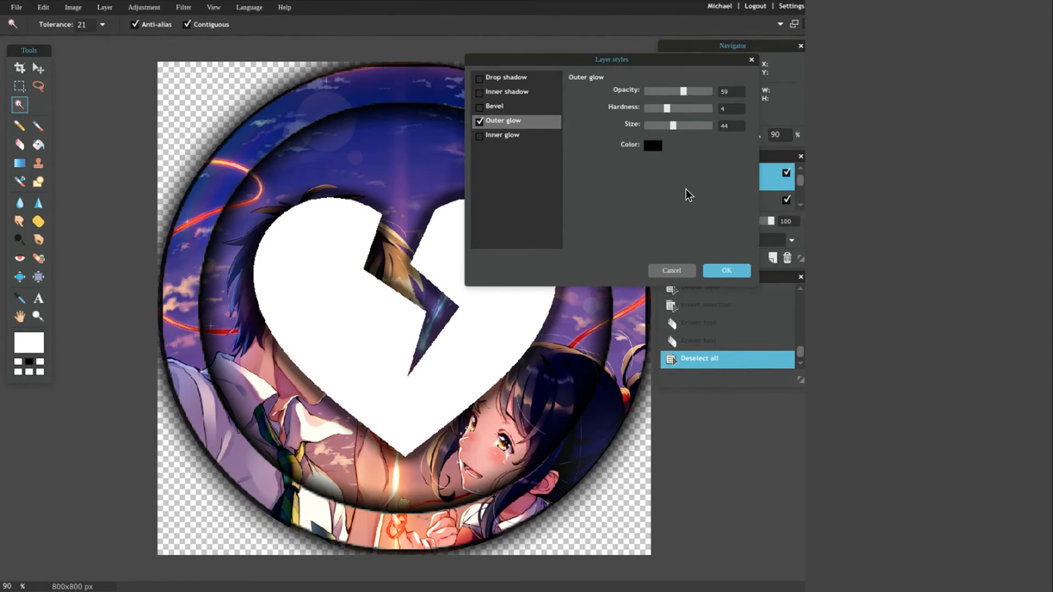
click(714, 267)
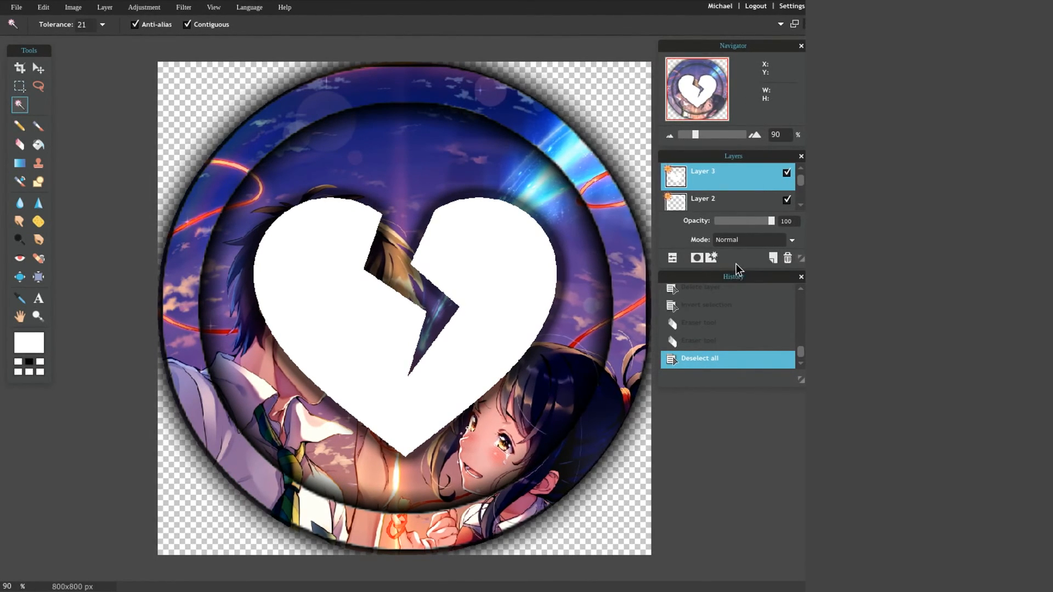
- Try the Multiply and Overlay blend modes on the white heart layer
click(736, 240)
scroll(739, 299, down, 3)
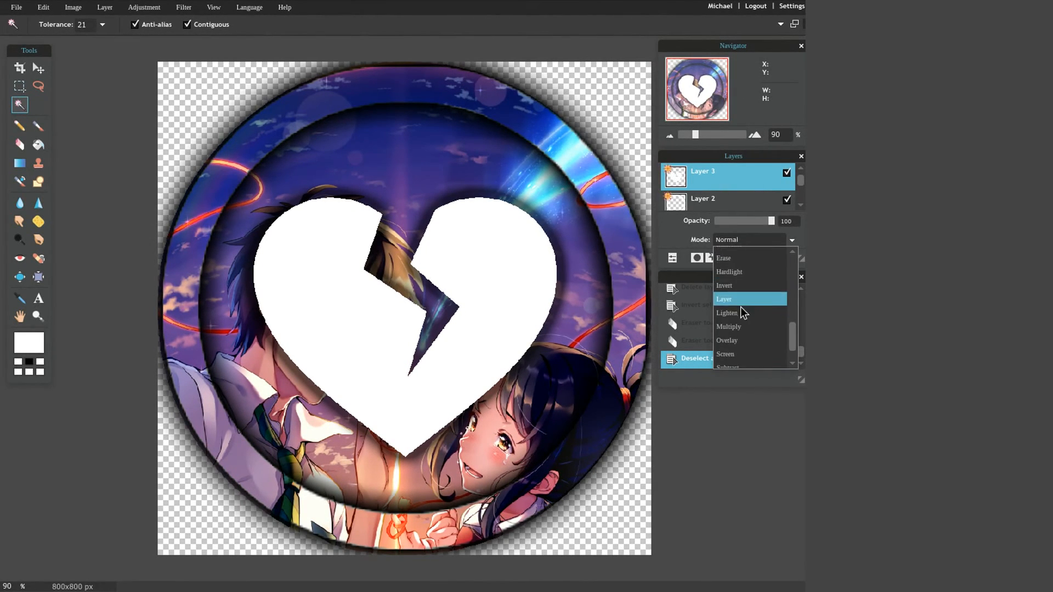
click(734, 327)
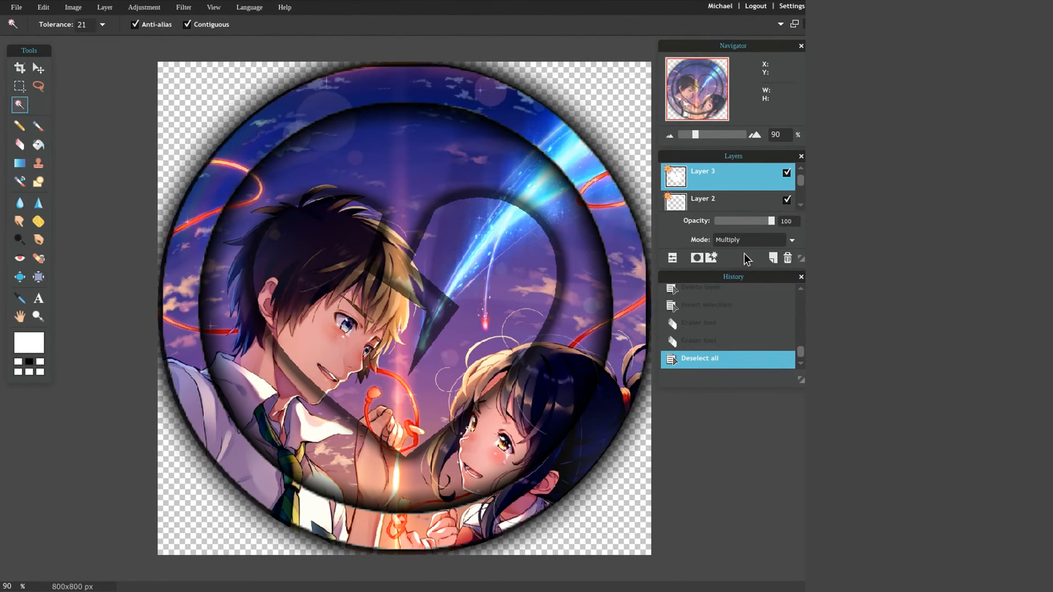
click(745, 239)
click(731, 342)
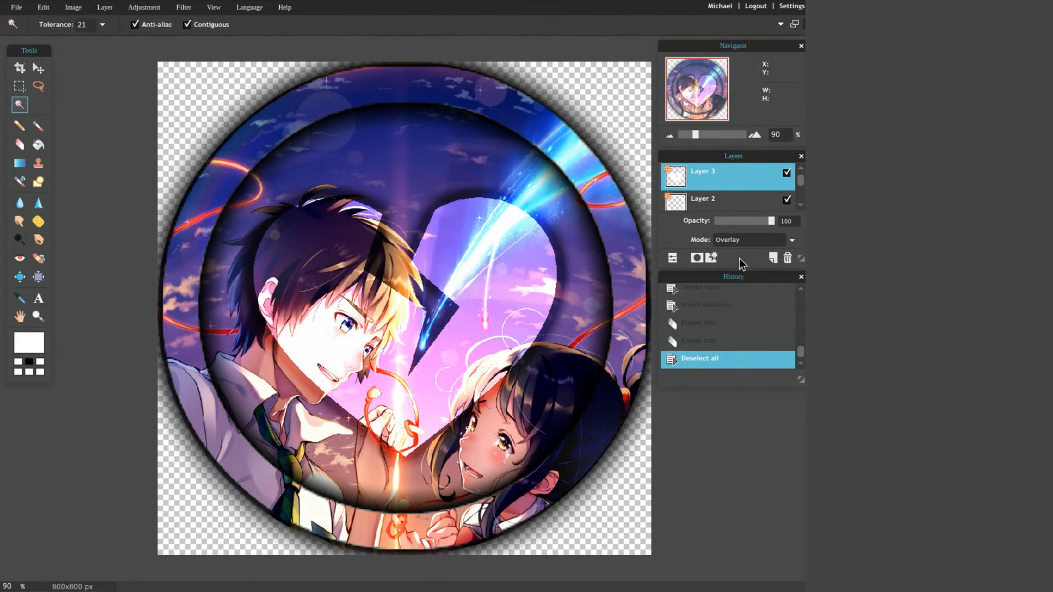
- Set the blend mode of the heart layer to Darken
click(740, 237)
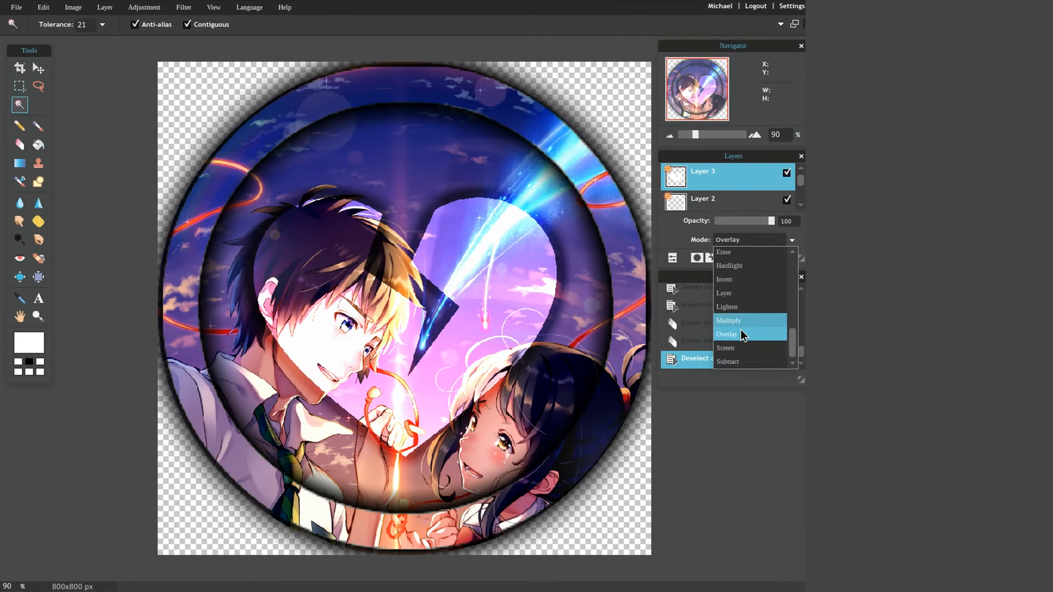
scroll(734, 310, up, 4)
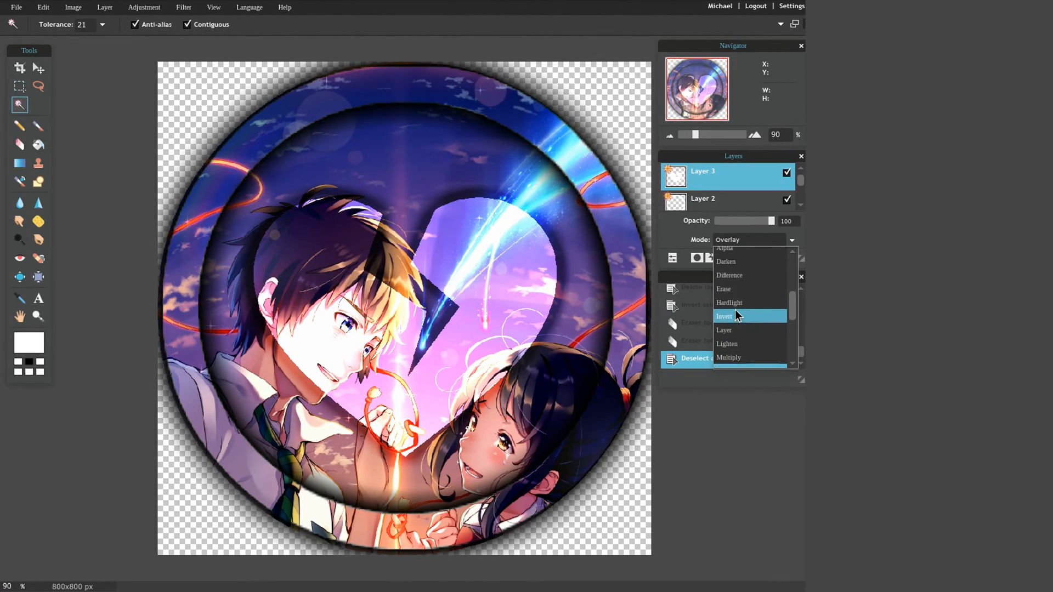
click(735, 284)
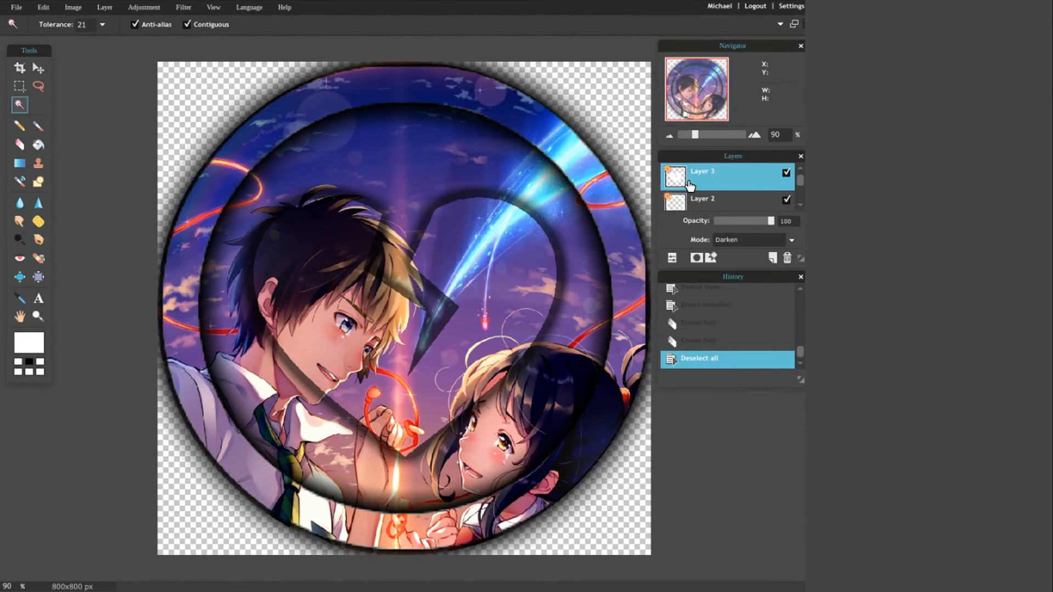
- Try a duplicate of the heart layer to intensify its shadow, and delete the duplicate
key(ctrl+j)
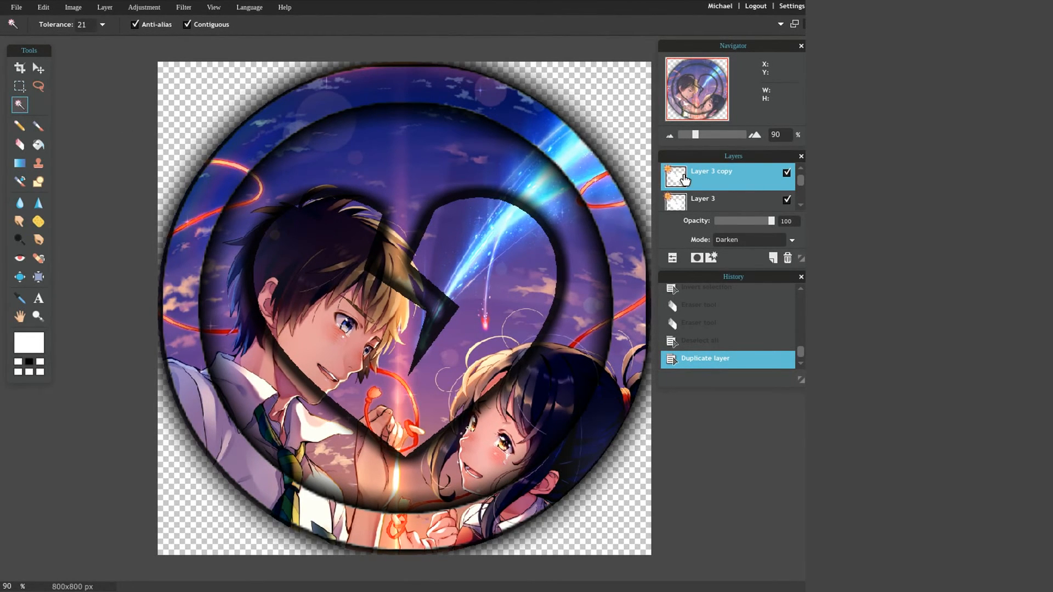
key(Delete)
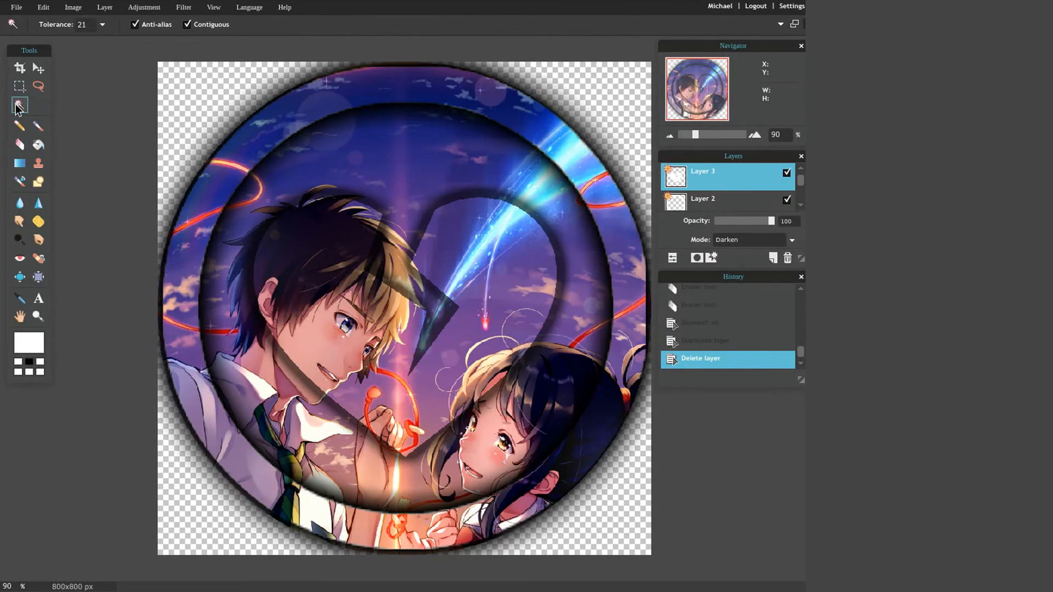
- Select the heart shape on Layer 3 with the Wand tool, switch to the picture on Layer 1, and invert the selection
click(332, 284)
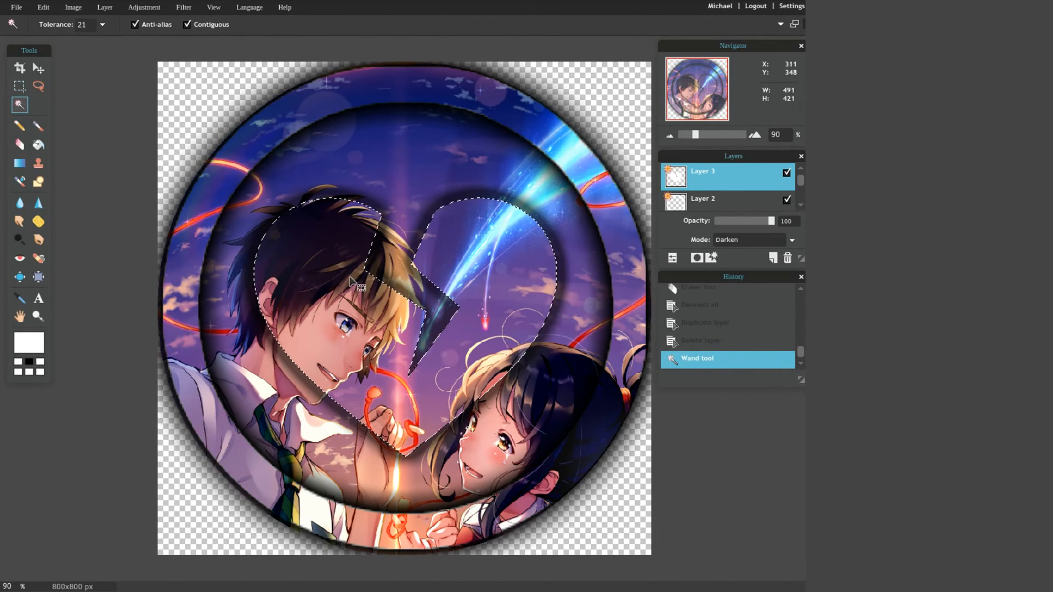
scroll(711, 198, down, 1)
scroll(710, 198, down, 1)
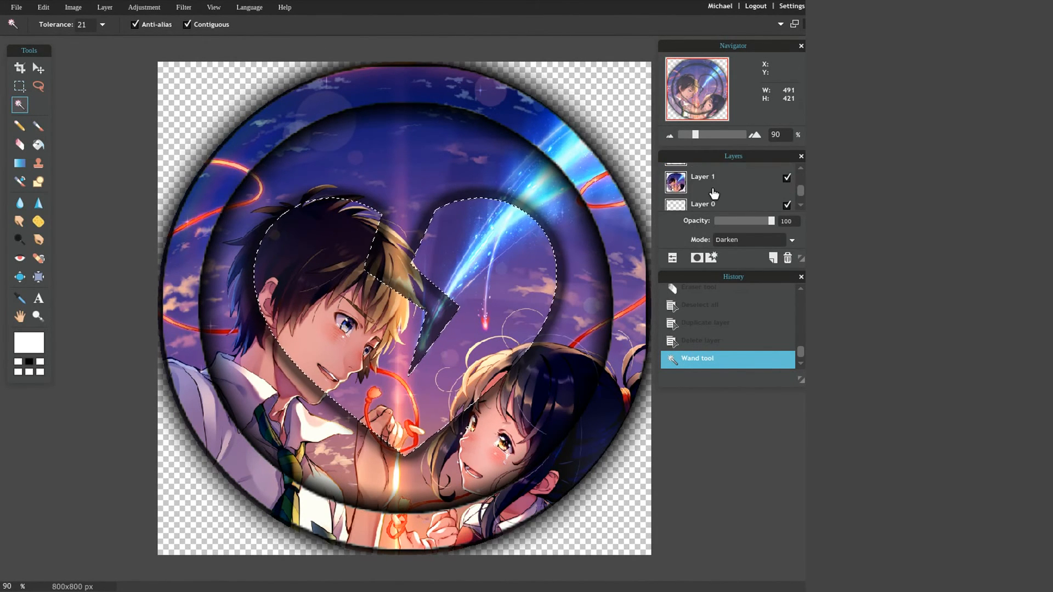
click(706, 189)
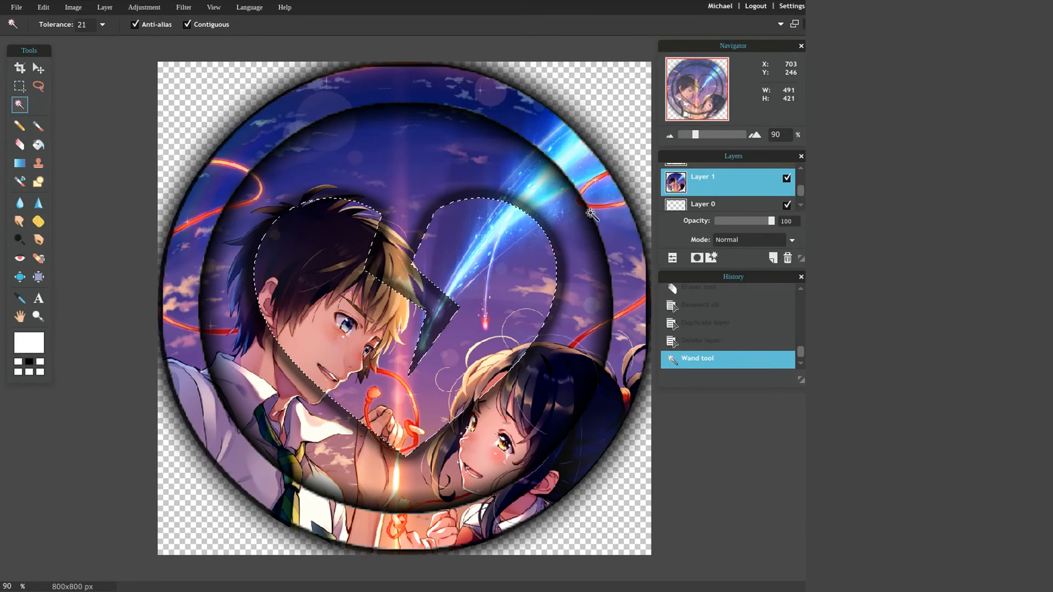
key(ctrl+shift+i)
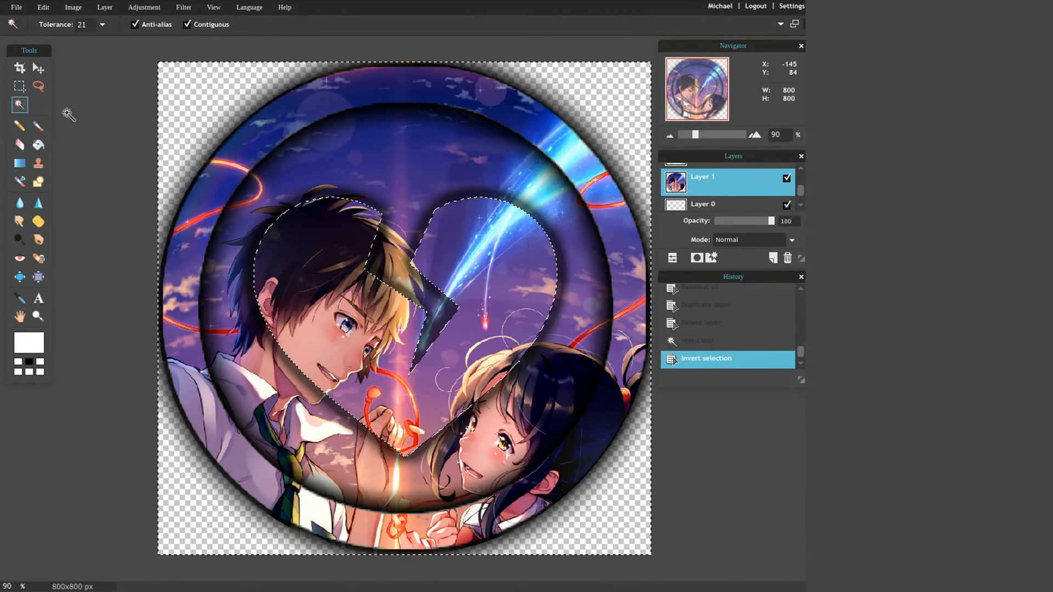
- Darken everything outside the heart on Layer 1 by painting the inverted selection with a black 200-size brush at 37 opacity
click(38, 126)
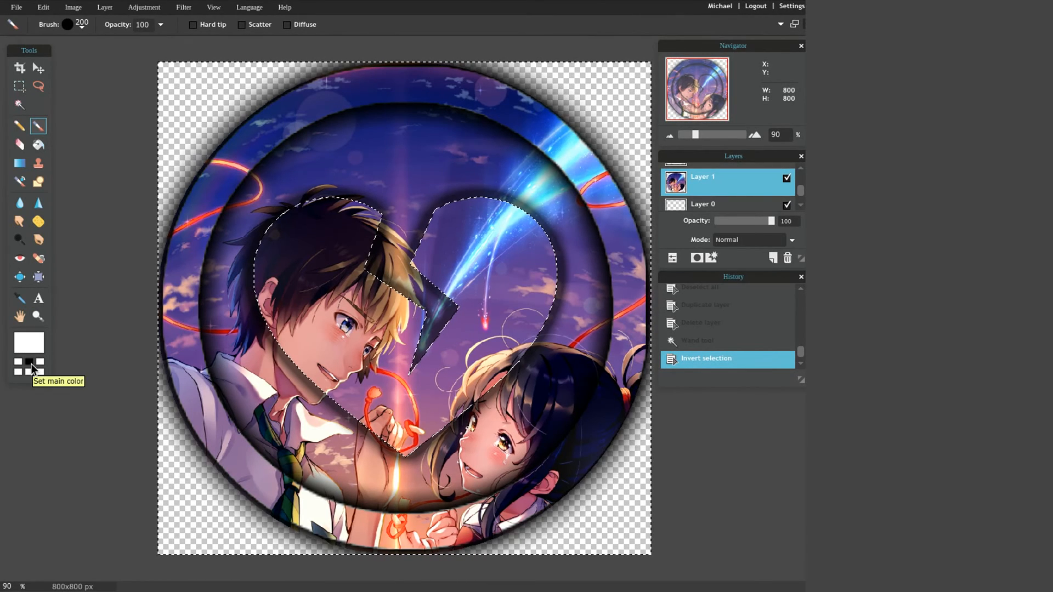
click(28, 364)
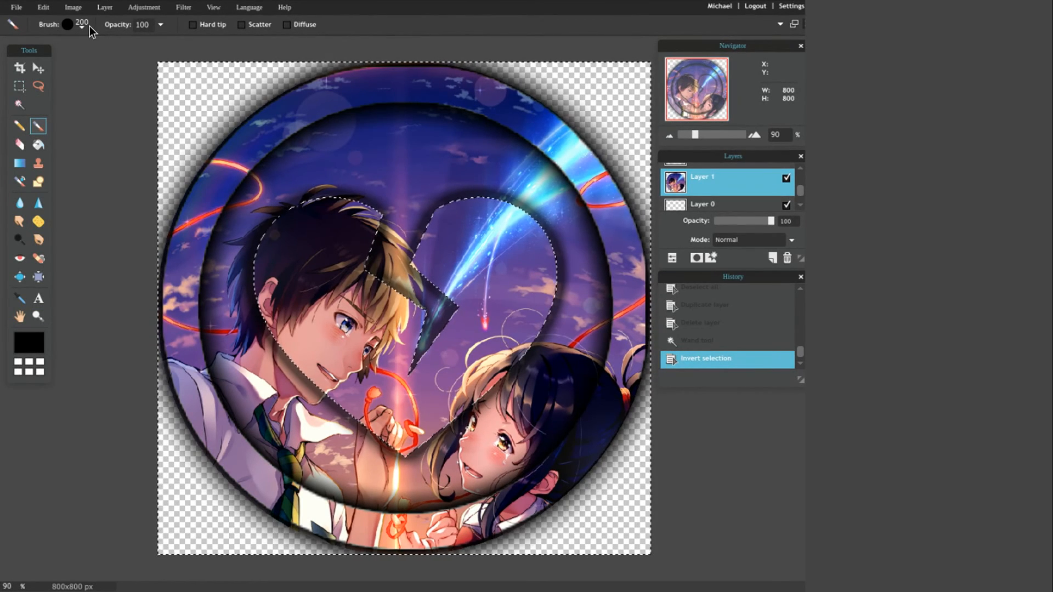
click(160, 27)
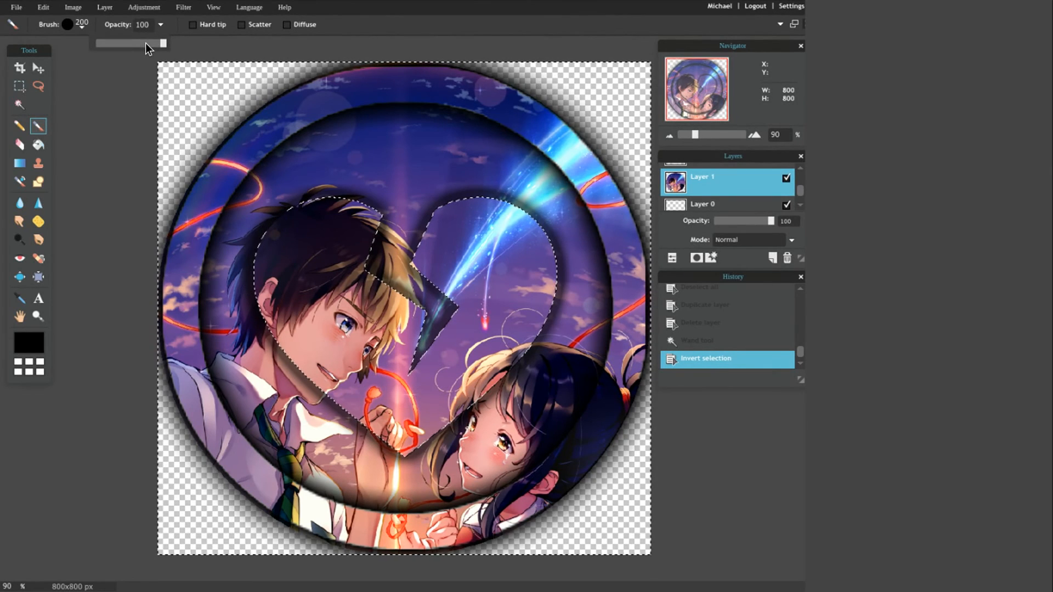
drag(146, 44, 142, 44)
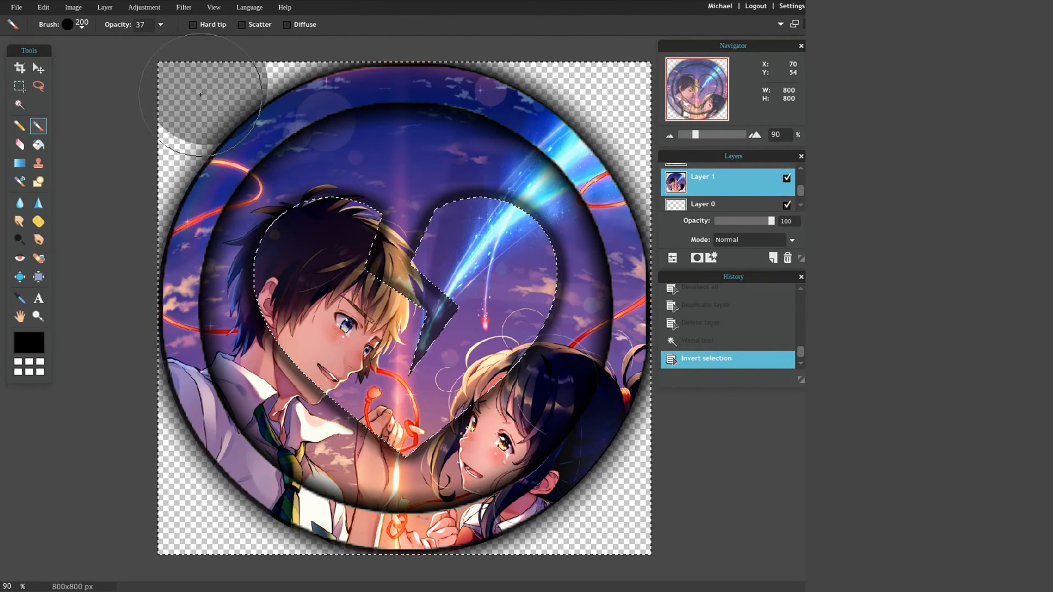
mouse_move(200, 95)
mouse_down()
mouse_move(190, 131)
mouse_move(241, 93)
mouse_move(397, 87)
mouse_move(631, 94)
mouse_move(665, 131)
mouse_move(632, 174)
mouse_move(306, 170)
mouse_move(171, 187)
mouse_move(154, 201)
mouse_move(225, 378)
mouse_move(184, 552)
mouse_move(267, 476)
mouse_move(299, 396)
mouse_move(351, 400)
mouse_move(333, 480)
mouse_move(295, 538)
mouse_move(306, 545)
mouse_move(417, 547)
mouse_move(475, 494)
mouse_move(448, 501)
mouse_move(490, 500)
mouse_move(479, 447)
mouse_move(468, 524)
mouse_move(535, 527)
mouse_move(524, 447)
mouse_move(493, 414)
mouse_move(578, 515)
mouse_move(625, 522)
mouse_move(620, 447)
mouse_move(524, 368)
mouse_move(562, 331)
mouse_move(656, 359)
mouse_move(653, 384)
mouse_move(617, 27)
mouse_move(564, 42)
mouse_move(496, 117)
mouse_move(486, 159)
mouse_move(613, 232)
mouse_move(613, 324)
mouse_move(573, 179)
mouse_move(442, 207)
mouse_move(370, 240)
mouse_move(337, 276)
mouse_move(421, 269)
mouse_move(468, 306)
mouse_move(410, 378)
mouse_move(333, 403)
mouse_move(231, 406)
mouse_move(269, 525)
mouse_up()
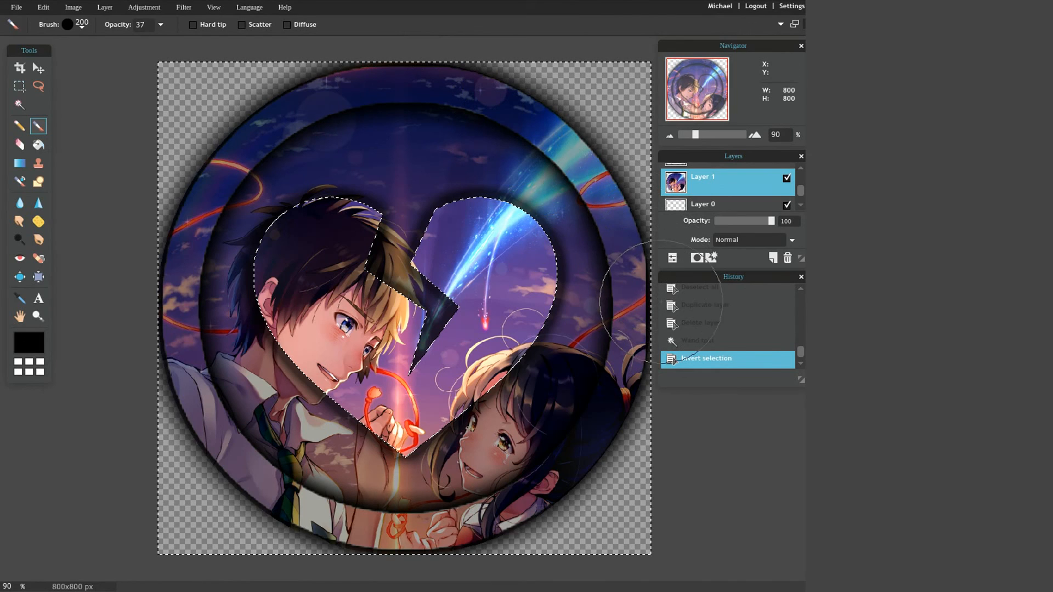
drag(661, 302, 631, 296)
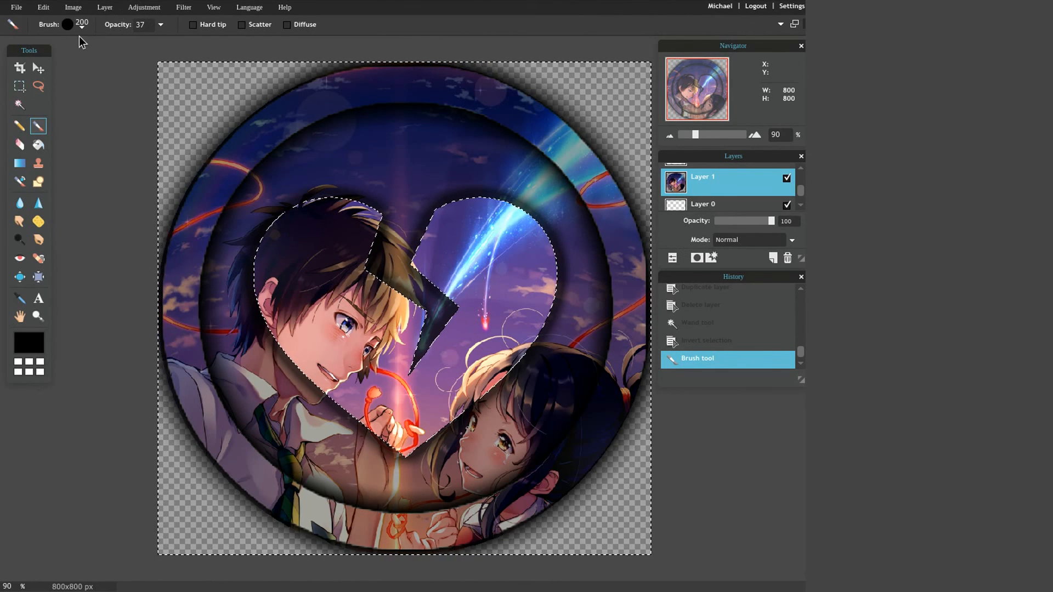
- Clear the selection around the heart and start saving the image
click(19, 86)
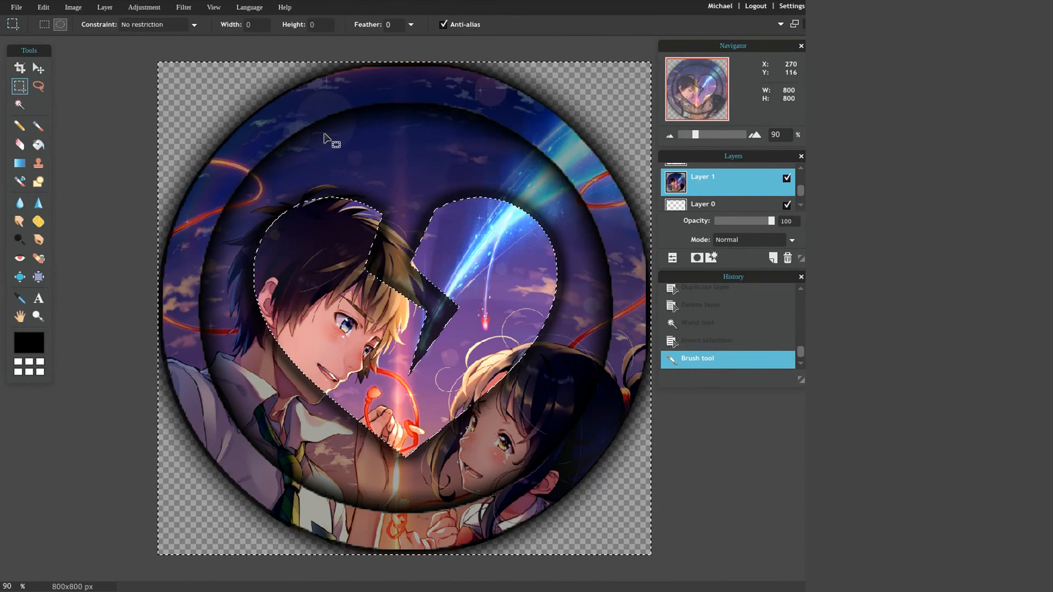
key(ctrl+d)
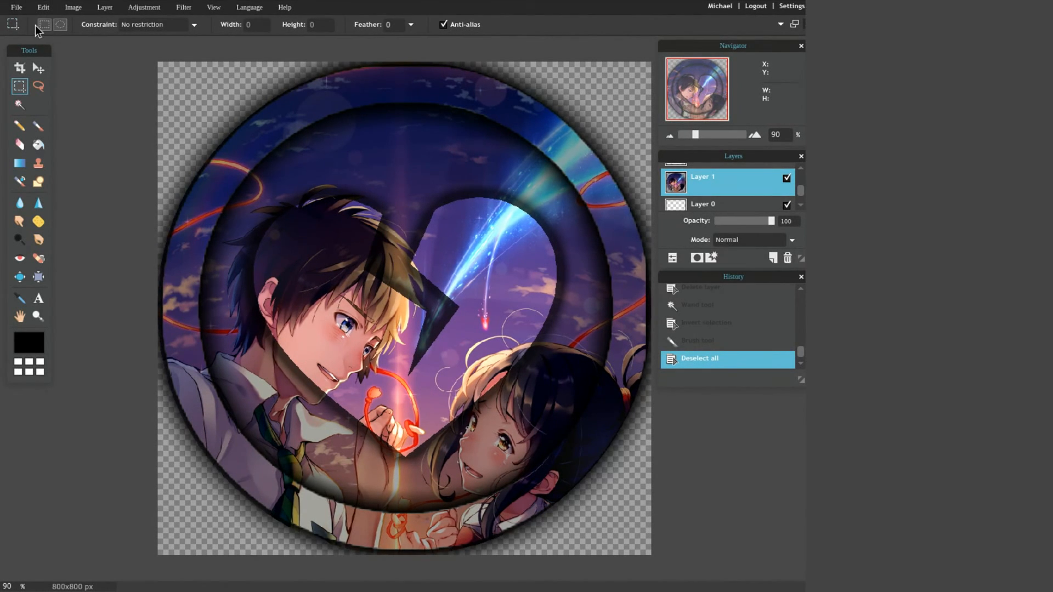
click(16, 7)
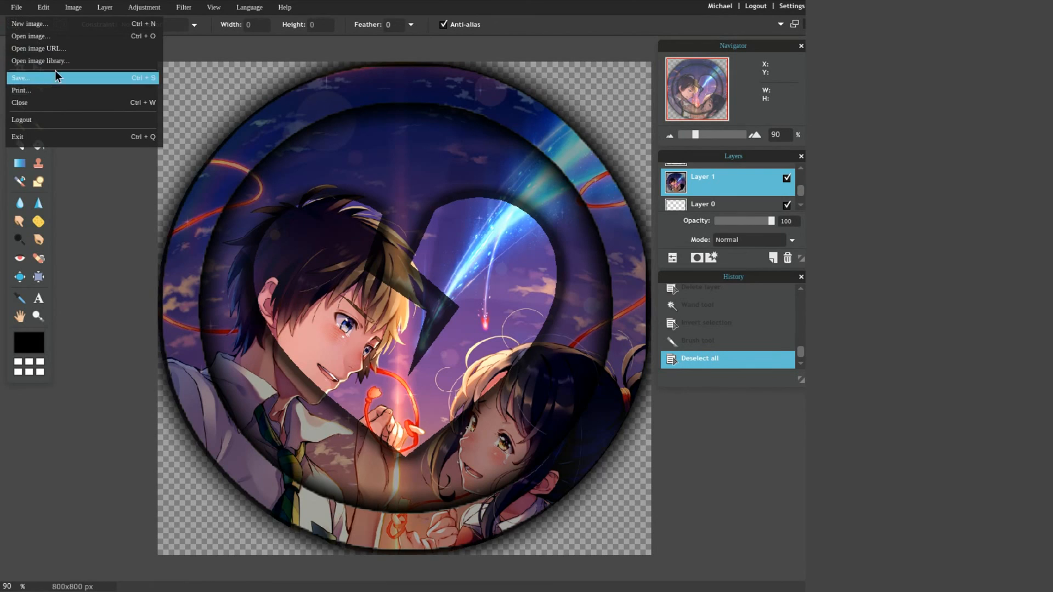